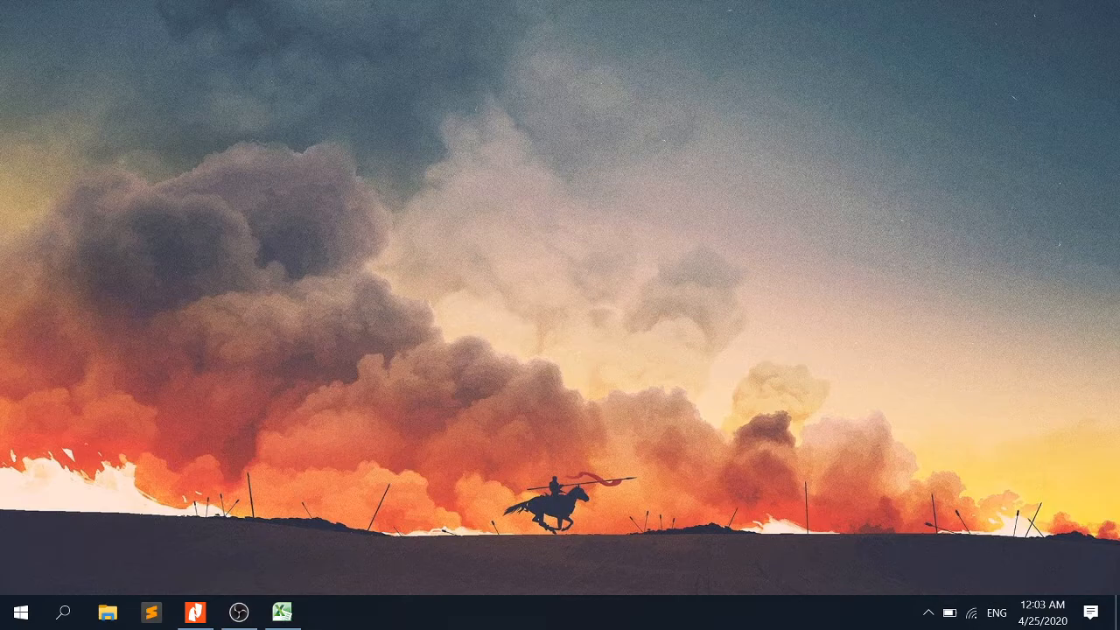
Switch to the Book1 workbook in Excel and display the function library.
{"action": "left_click", "coordinate": [302, 612]}
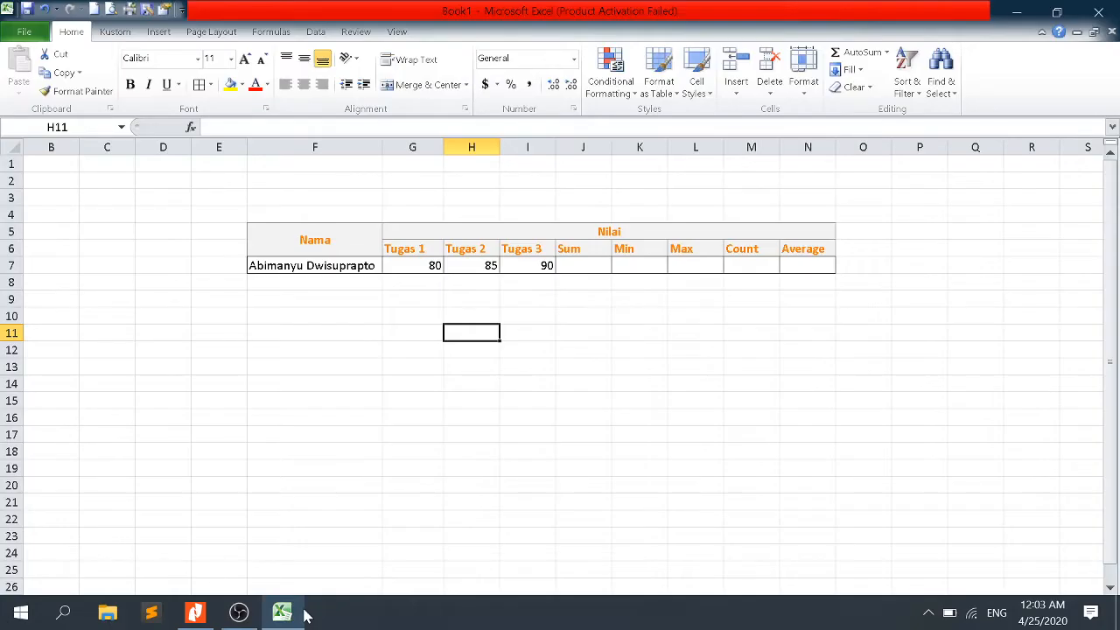
{"action": "left_click", "coordinate": [496, 294]}
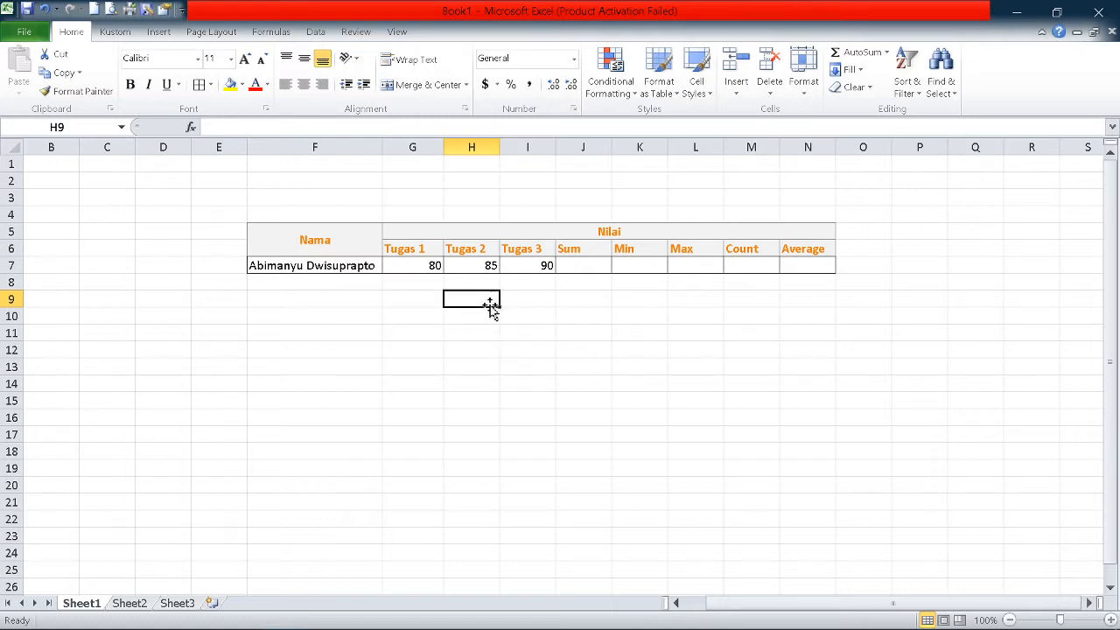
{"action": "left_click", "coordinate": [256, 35]}
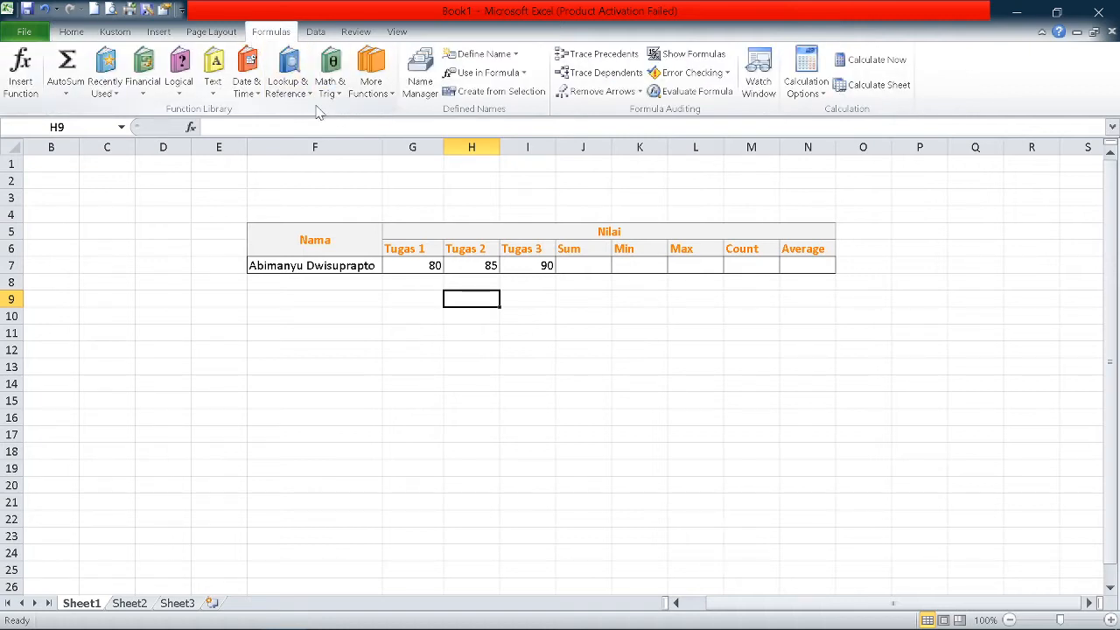
Examine the functions offered in the AutoSum, Math & Trig and Statistical categories.
{"action": "left_click", "coordinate": [65, 94]}
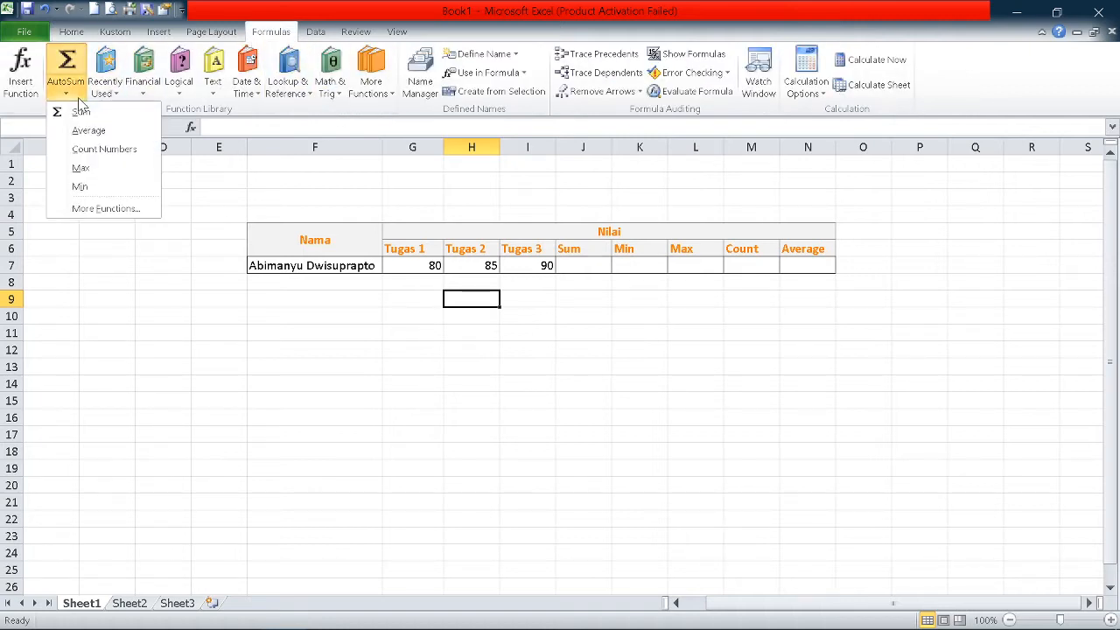
{"action": "left_click", "coordinate": [254, 112]}
{"action": "left_click", "coordinate": [331, 96]}
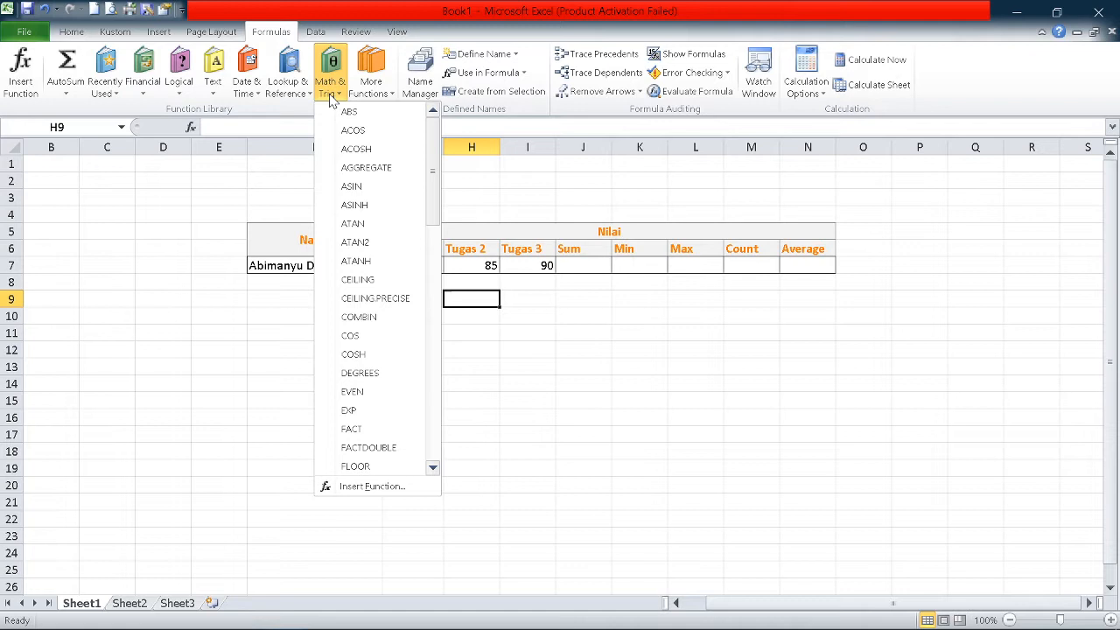
{"action": "left_click", "coordinate": [384, 88]}
{"action": "mouse_move", "coordinate": [398, 112]}
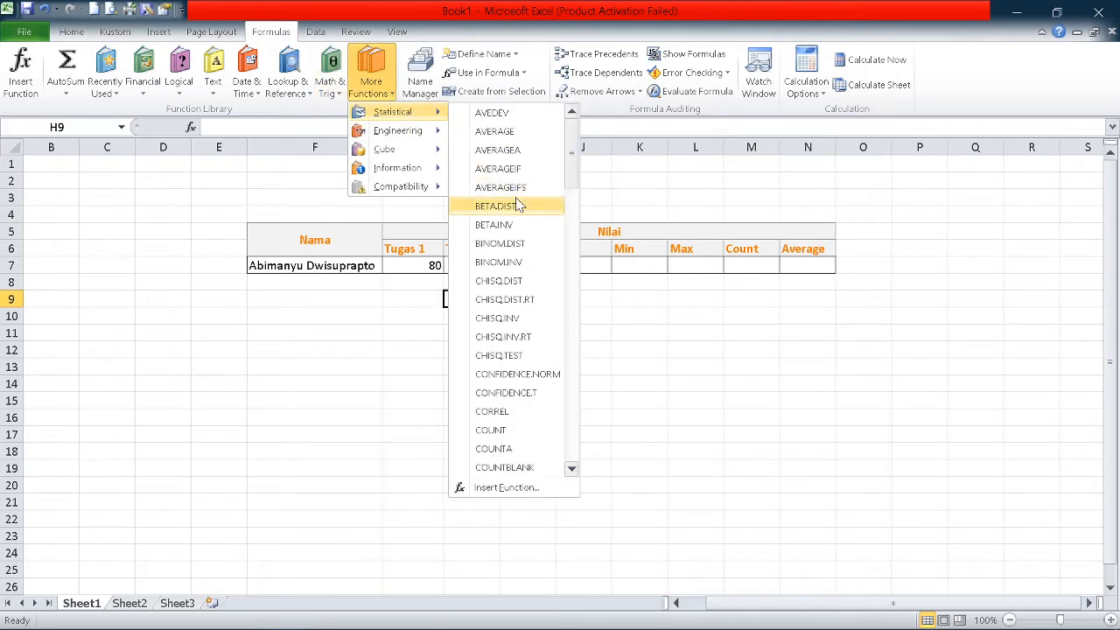
{"action": "left_click_drag", "start_coordinate": [569, 170], "coordinate": [565, 372]}
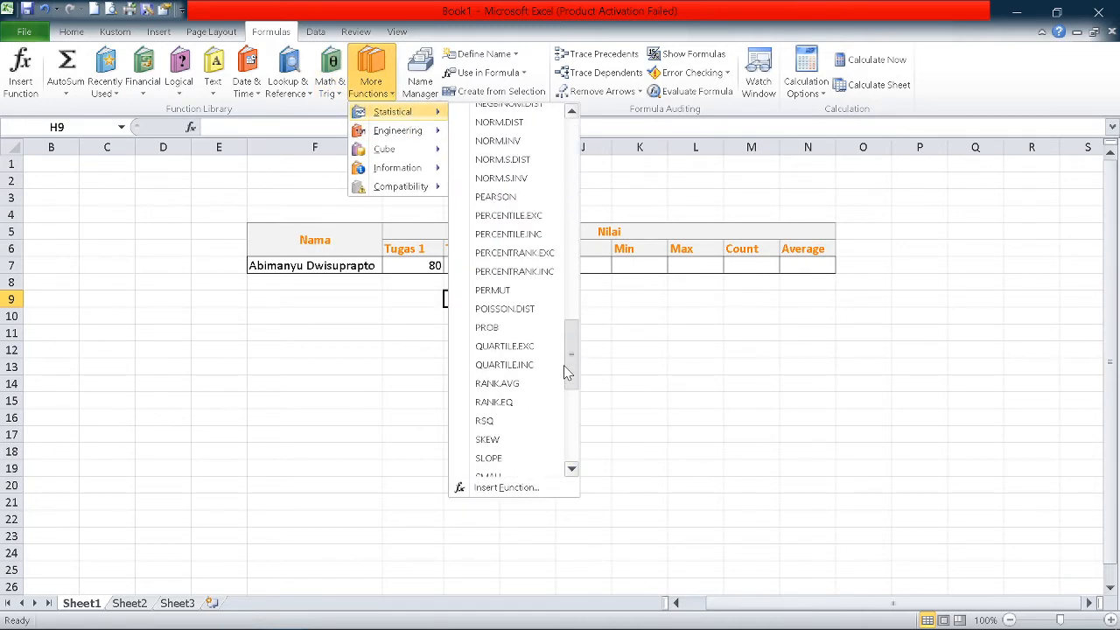
{"action": "left_click", "coordinate": [621, 293]}
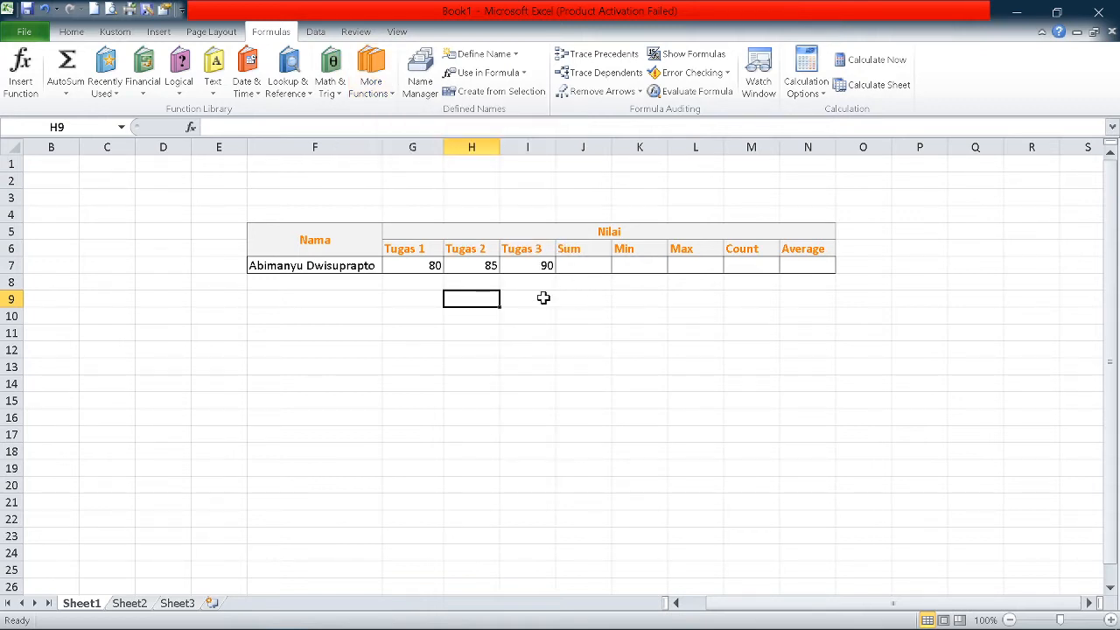
Total the three Tugas scores in cell J7 under Sum with =SUM(G7:I7).
{"action": "left_click", "coordinate": [589, 267]}
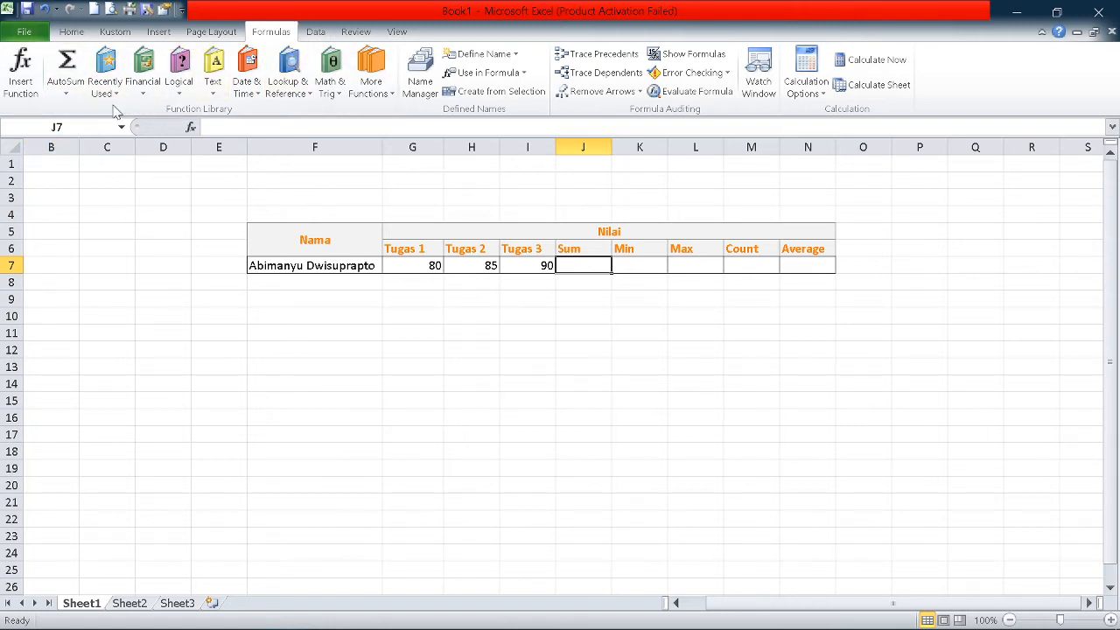
{"action": "left_click", "coordinate": [66, 93]}
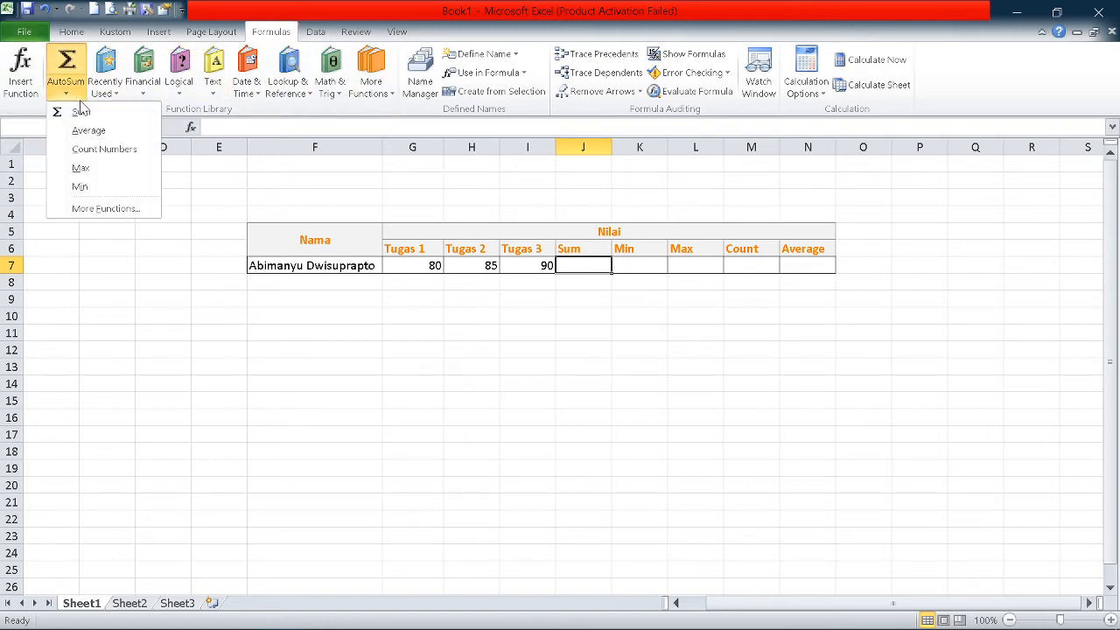
{"action": "left_click", "coordinate": [80, 111]}
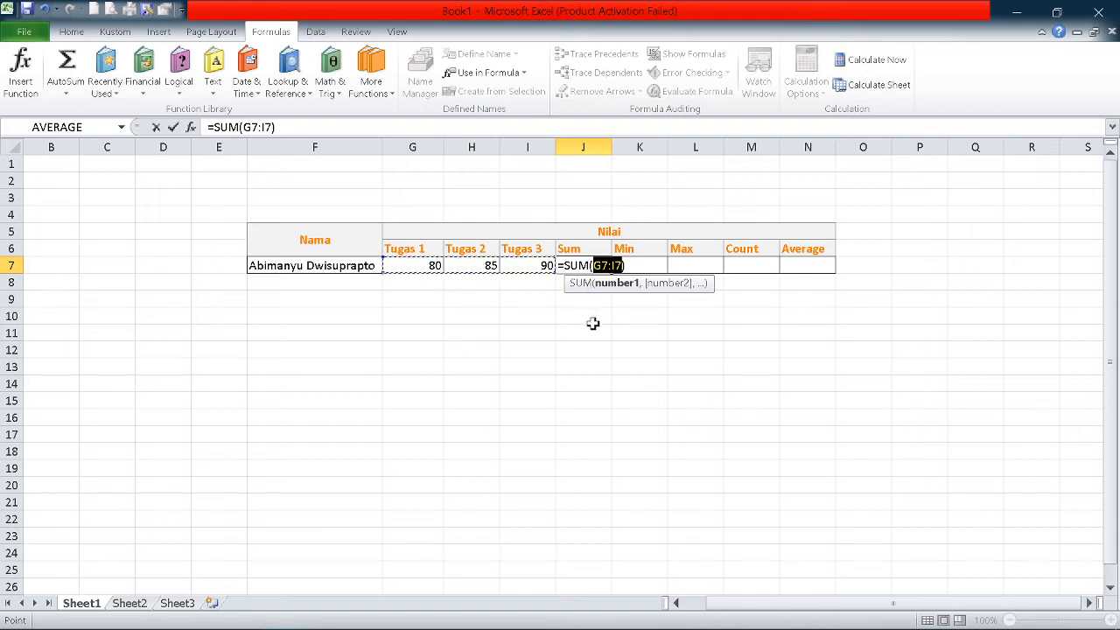
{"action": "key", "text": "Return"}
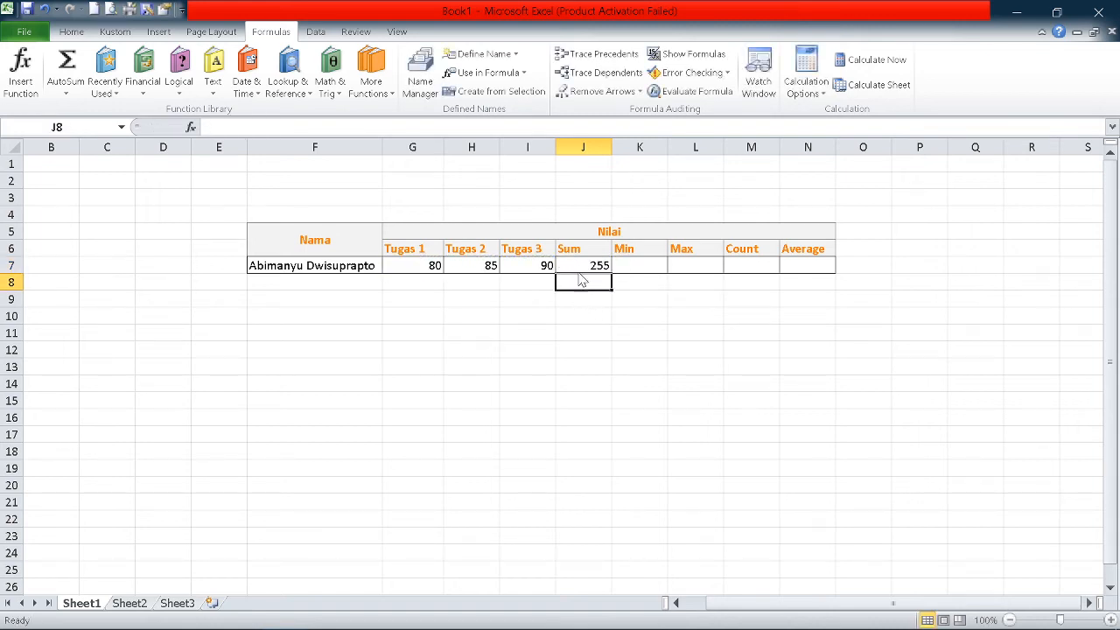
Insert the statistical MIN function in cell K7 under Min, with G7:I7 as its Number1 range.
{"action": "left_click", "coordinate": [638, 266]}
{"action": "left_click", "coordinate": [690, 267]}
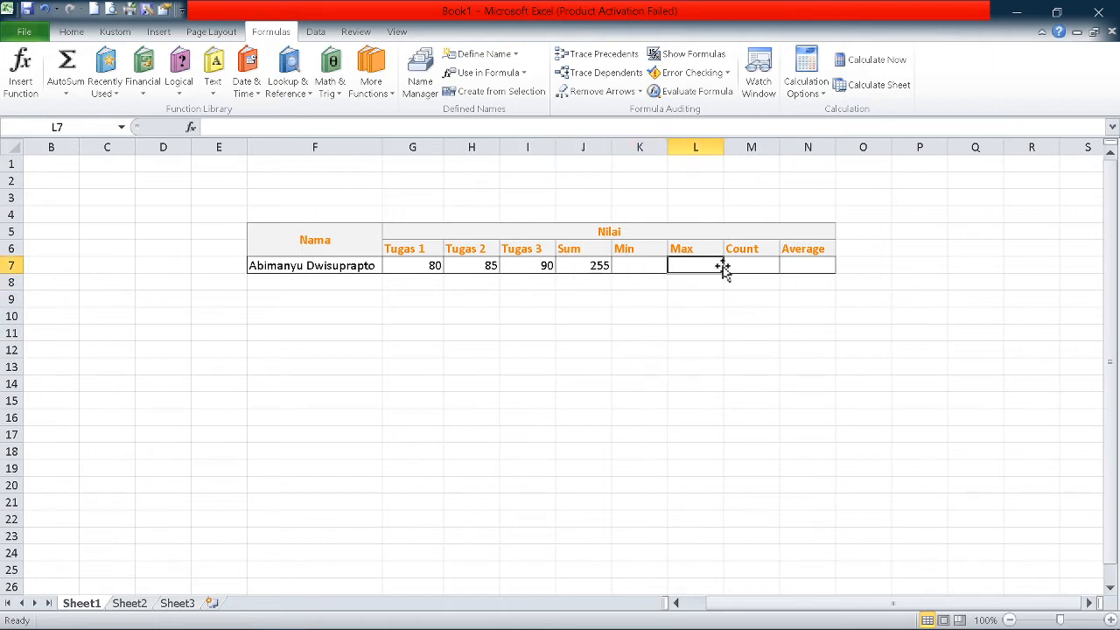
{"action": "left_click", "coordinate": [636, 267]}
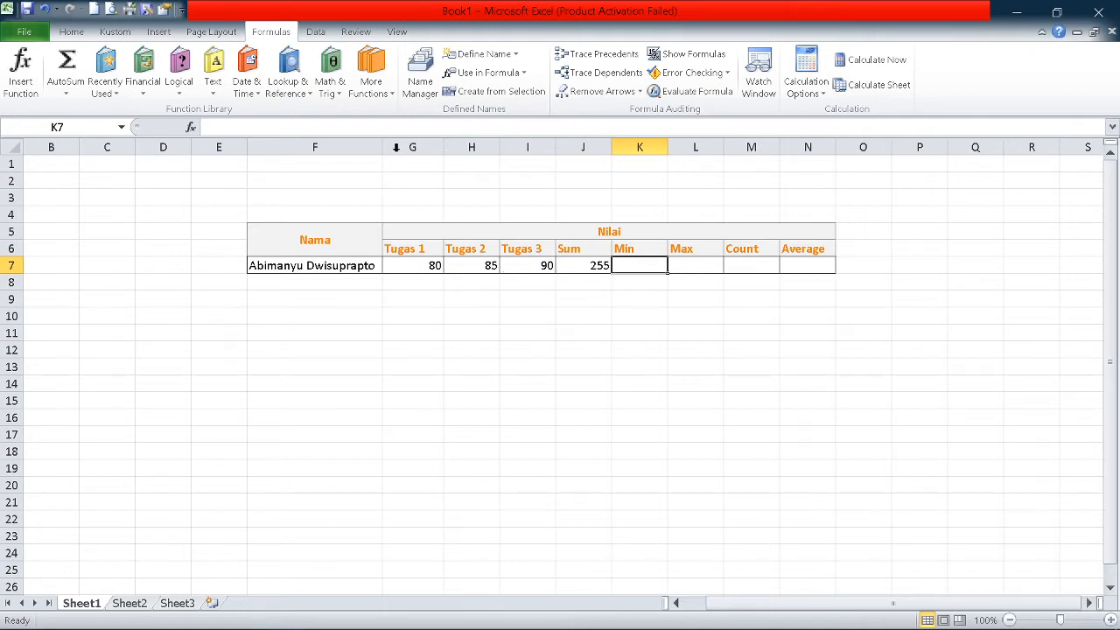
{"action": "left_click", "coordinate": [372, 98]}
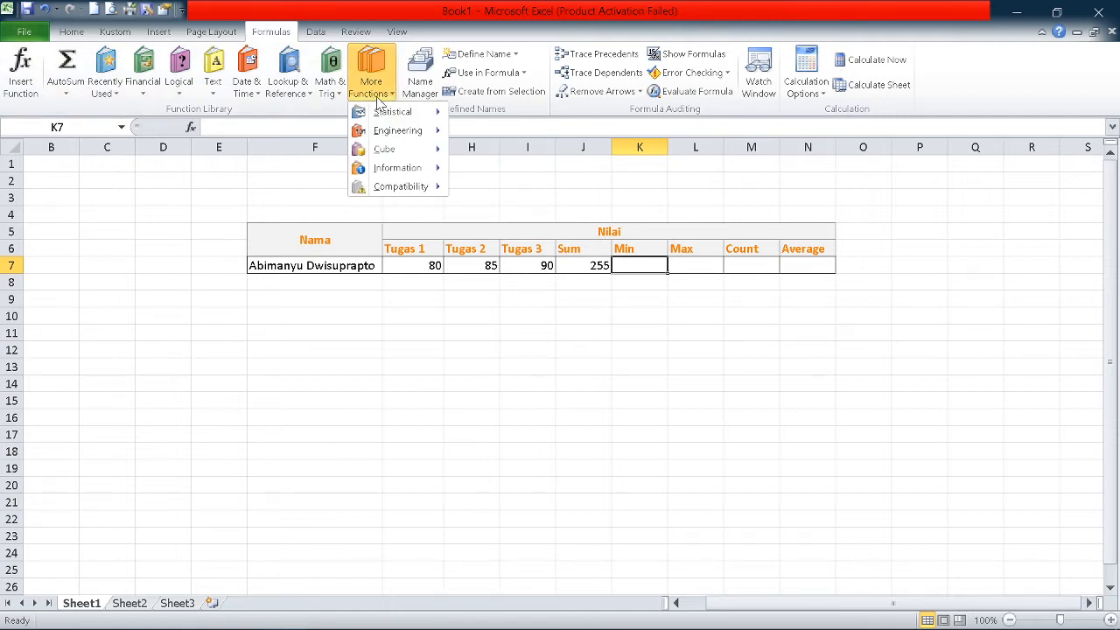
{"action": "mouse_move", "coordinate": [398, 112]}
{"action": "left_click_drag", "start_coordinate": [569, 175], "coordinate": [578, 339]}
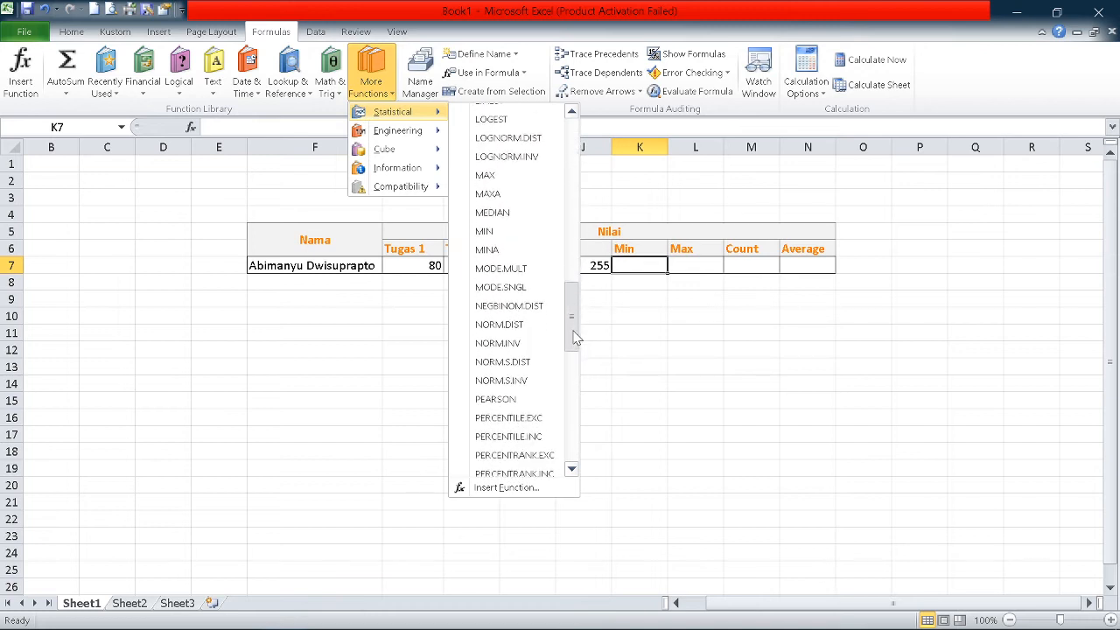
{"action": "left_click", "coordinate": [529, 234]}
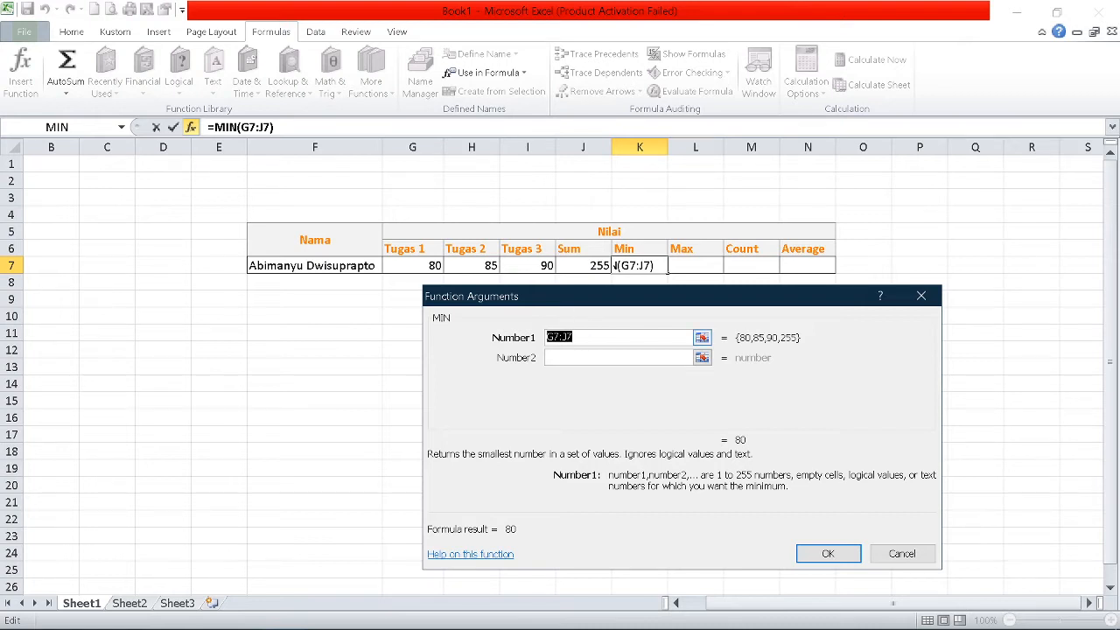
{"action": "type", "text": "G"}
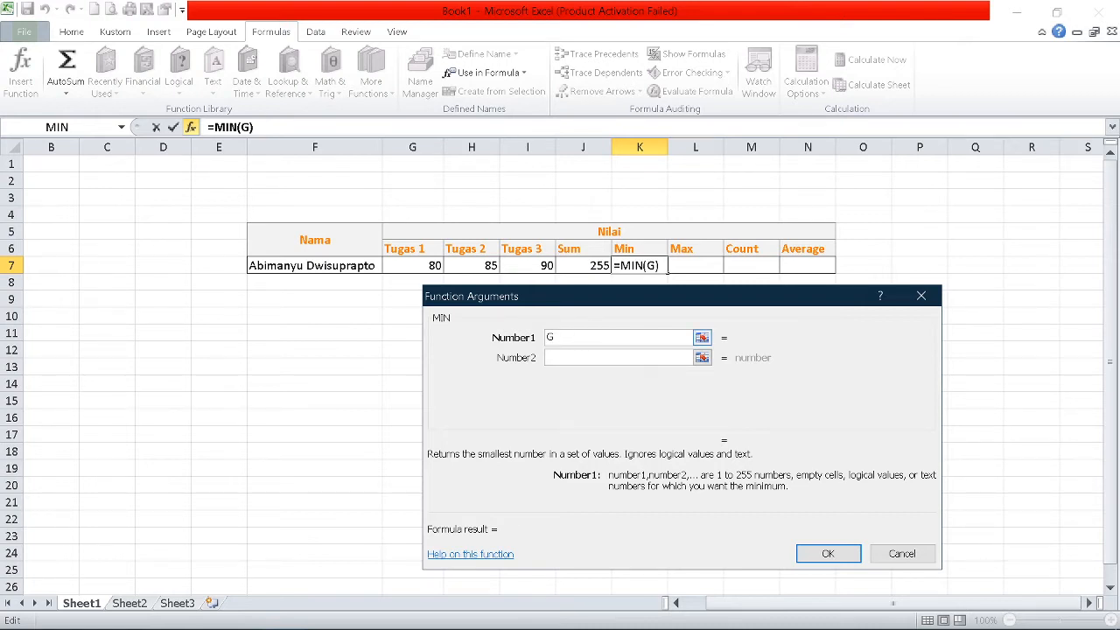
{"action": "type", "text": "7:I7"}
{"action": "key", "text": "Return"}
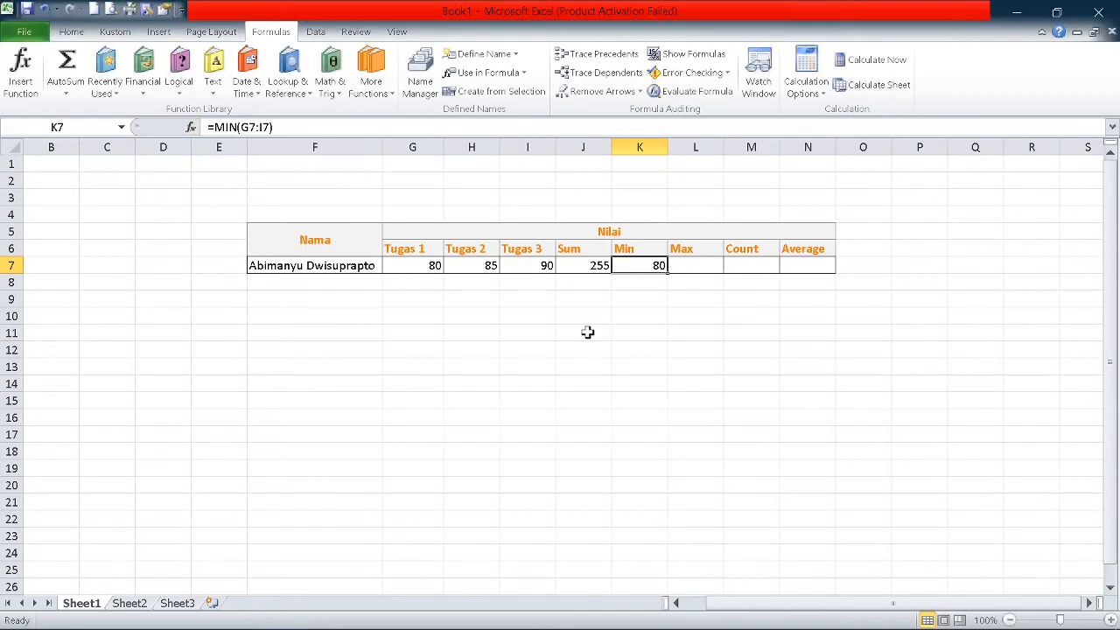
{"action": "left_click", "coordinate": [430, 270]}
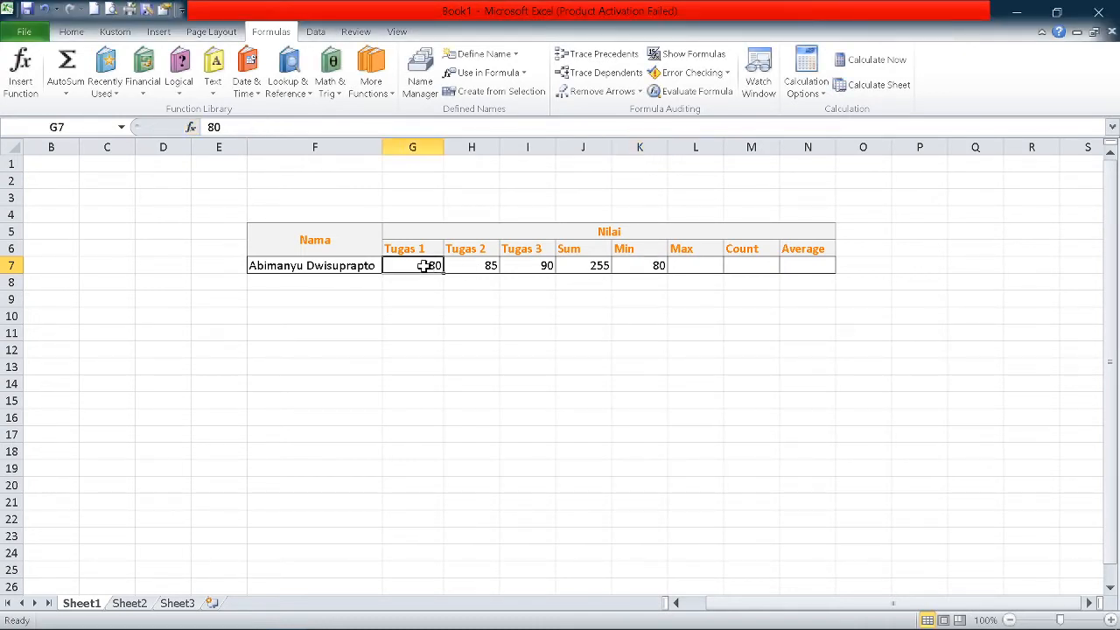
Insert the statistical MAX function in cell L7 under Max, with G7:I7 as its Number1 range.
{"action": "left_click", "coordinate": [695, 264]}
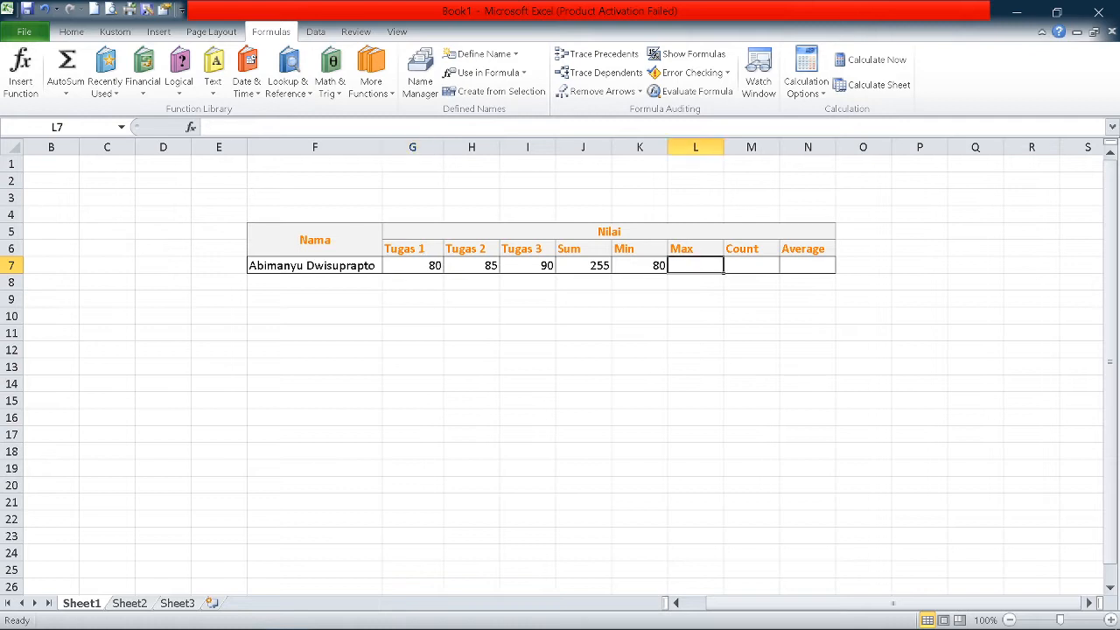
{"action": "left_click", "coordinate": [371, 83]}
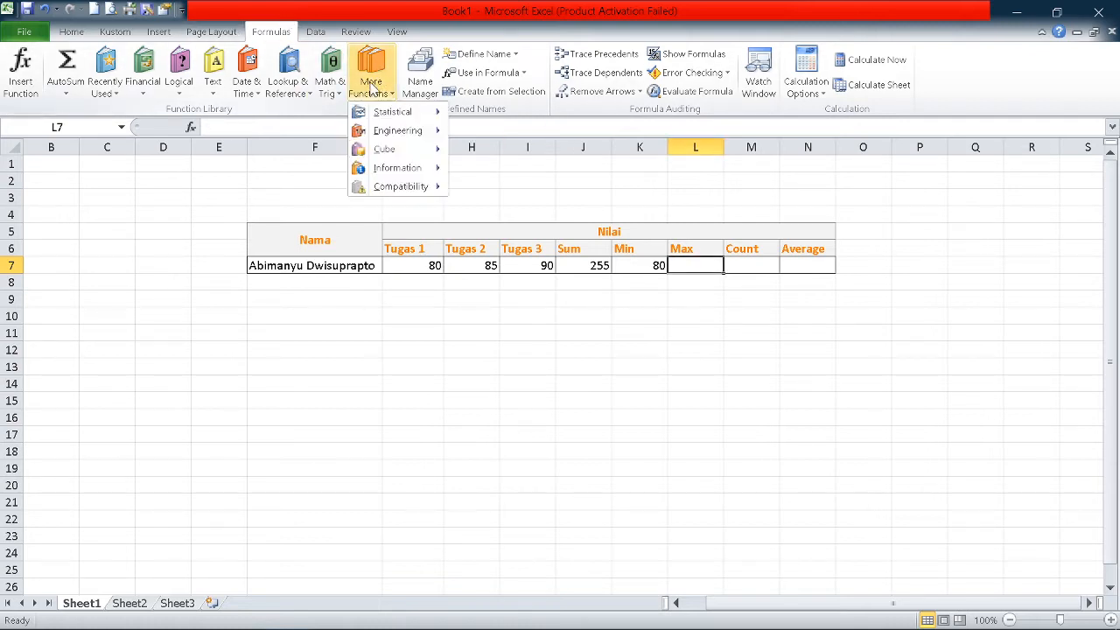
{"action": "mouse_move", "coordinate": [425, 120]}
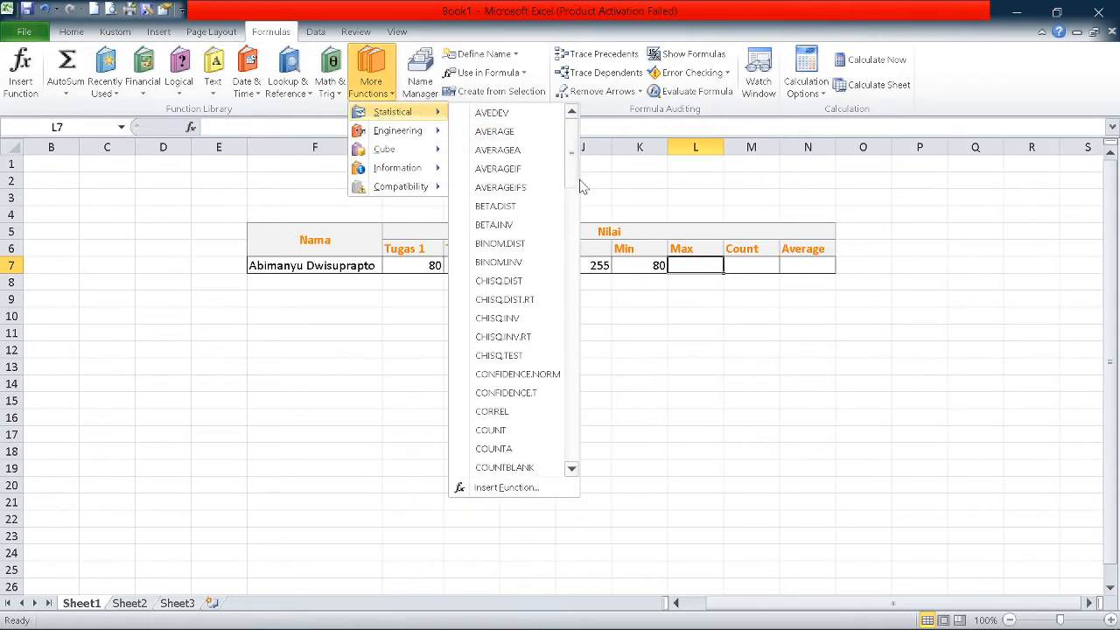
{"action": "left_click_drag", "start_coordinate": [569, 170], "coordinate": [552, 280]}
{"action": "left_click", "coordinate": [487, 147]}
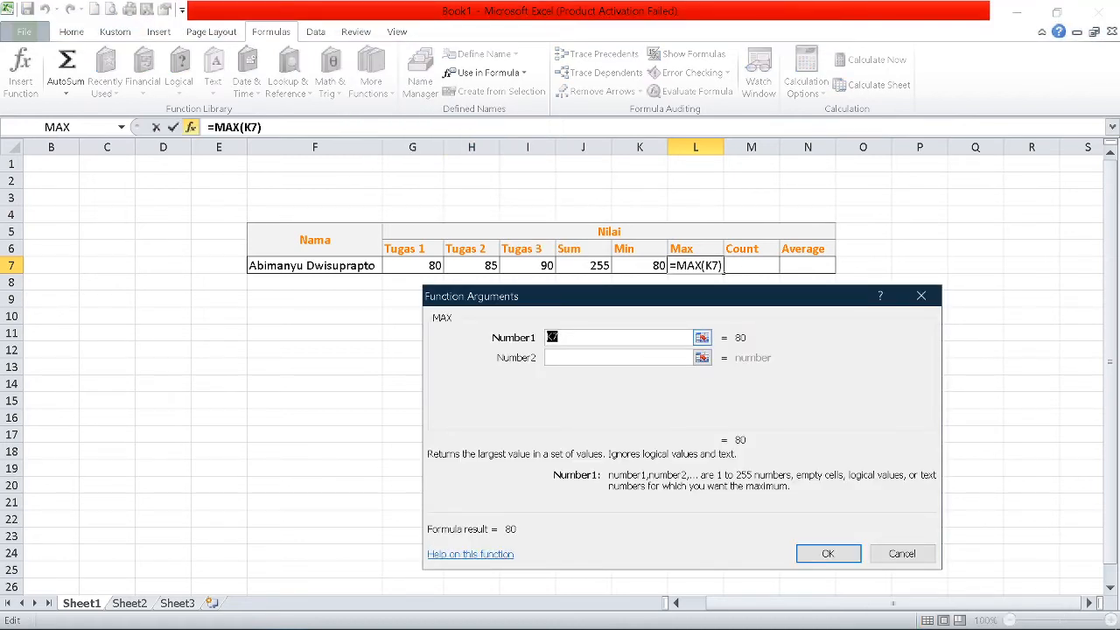
{"action": "type", "text": "G7:I"}
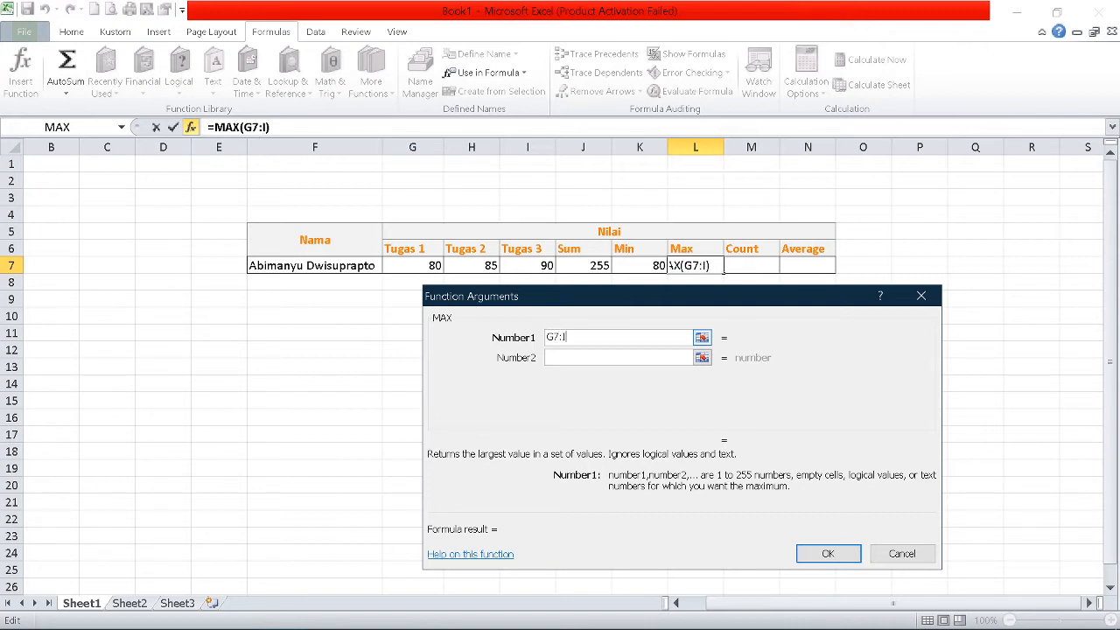
{"action": "type", "text": "7"}
{"action": "key", "text": "Return"}
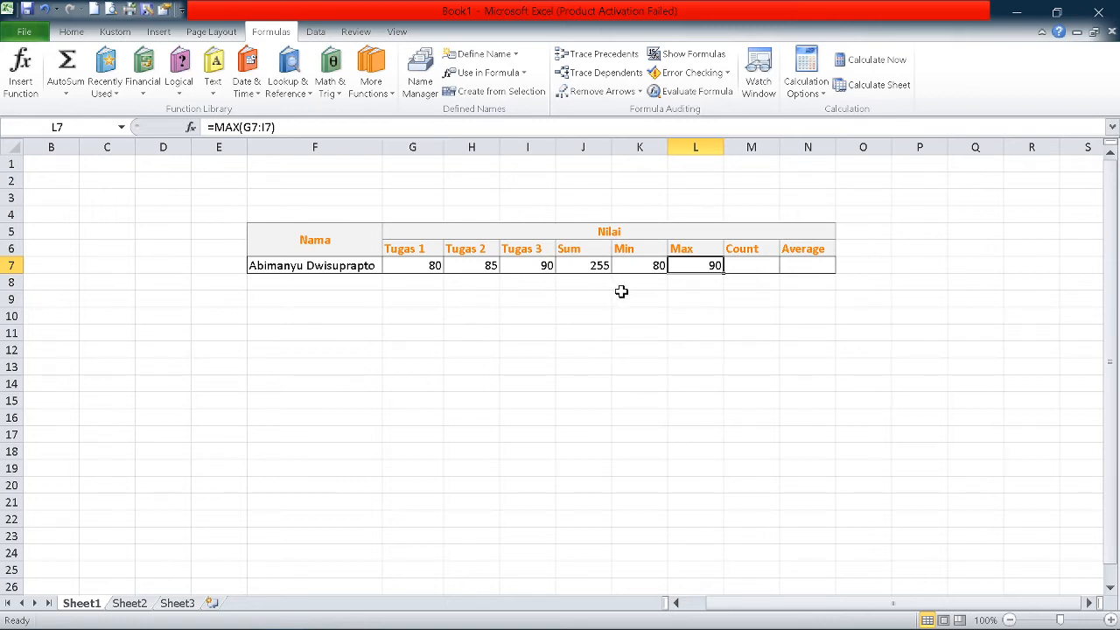
{"action": "left_click", "coordinate": [536, 268]}
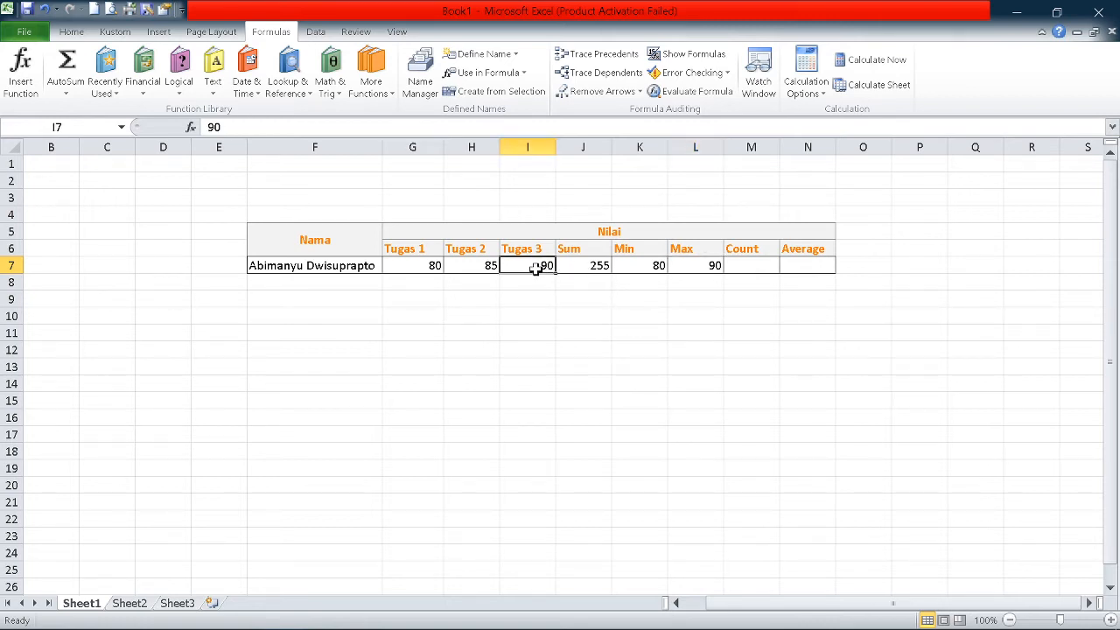
Count the Tugas scores in cell M7 with Count Numbers, correcting the formula's range to G7:I7.
{"action": "left_click", "coordinate": [751, 269]}
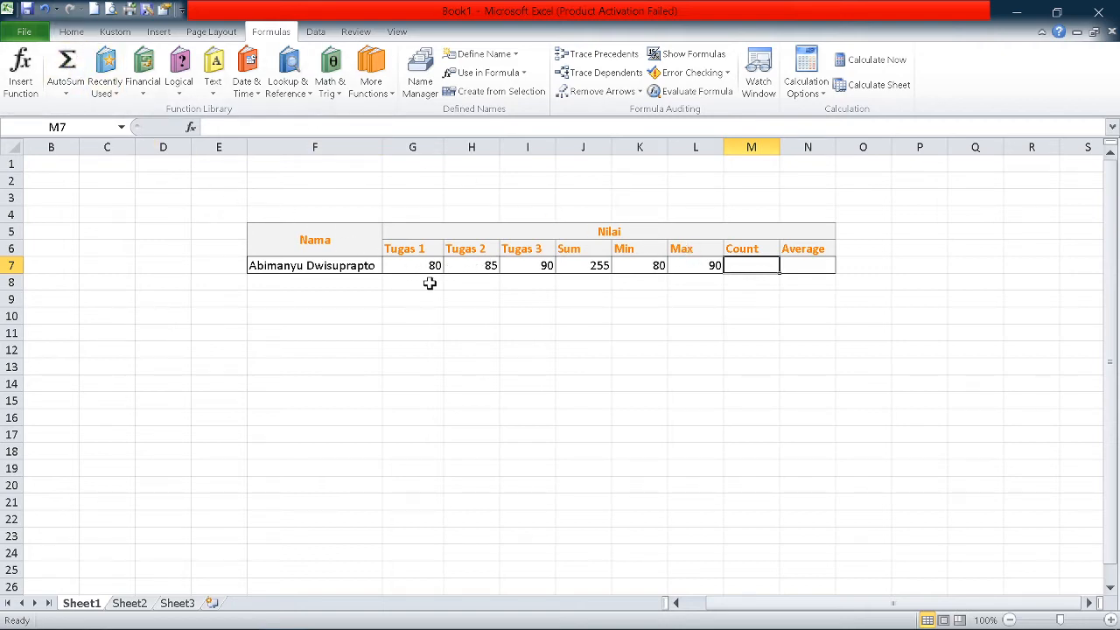
{"action": "left_click", "coordinate": [66, 87]}
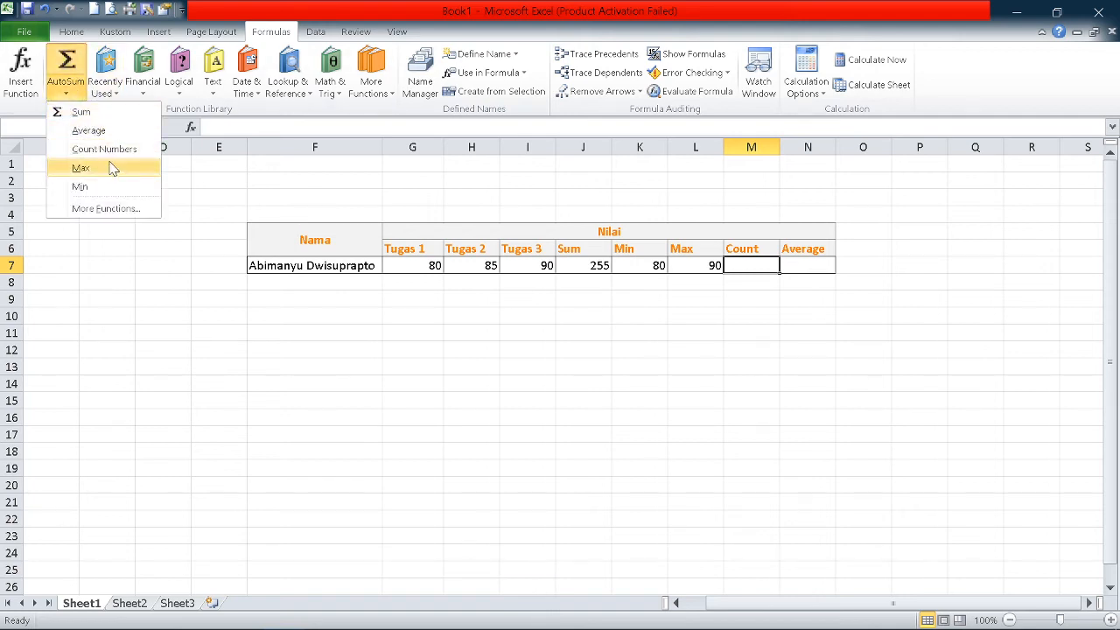
{"action": "left_click", "coordinate": [77, 151]}
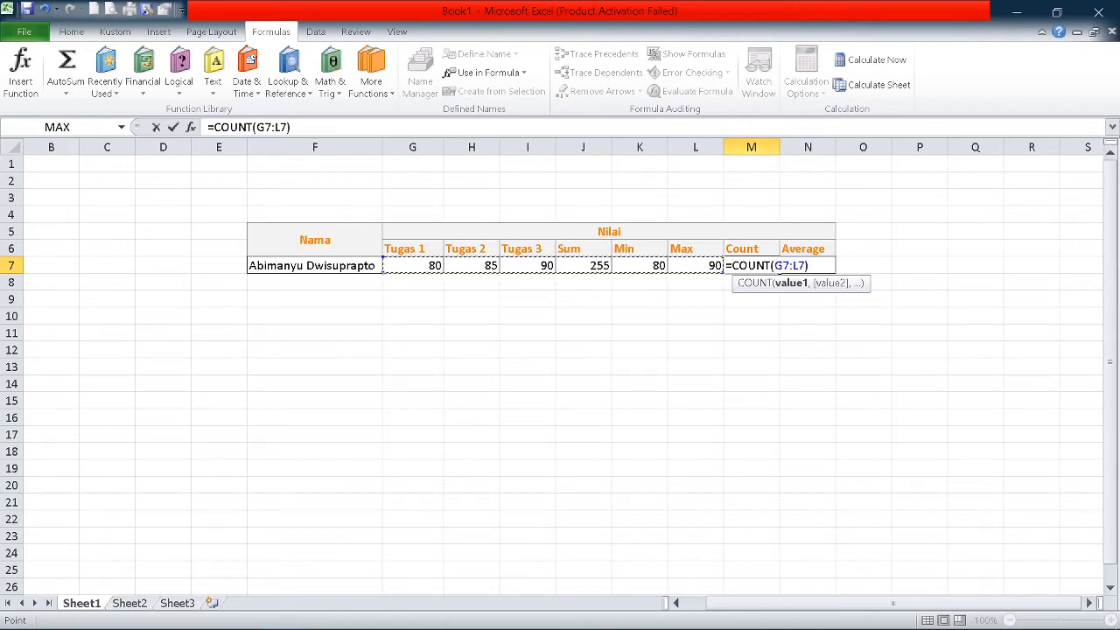
{"action": "key", "text": "F2"}
{"action": "type", "text": "I7"}
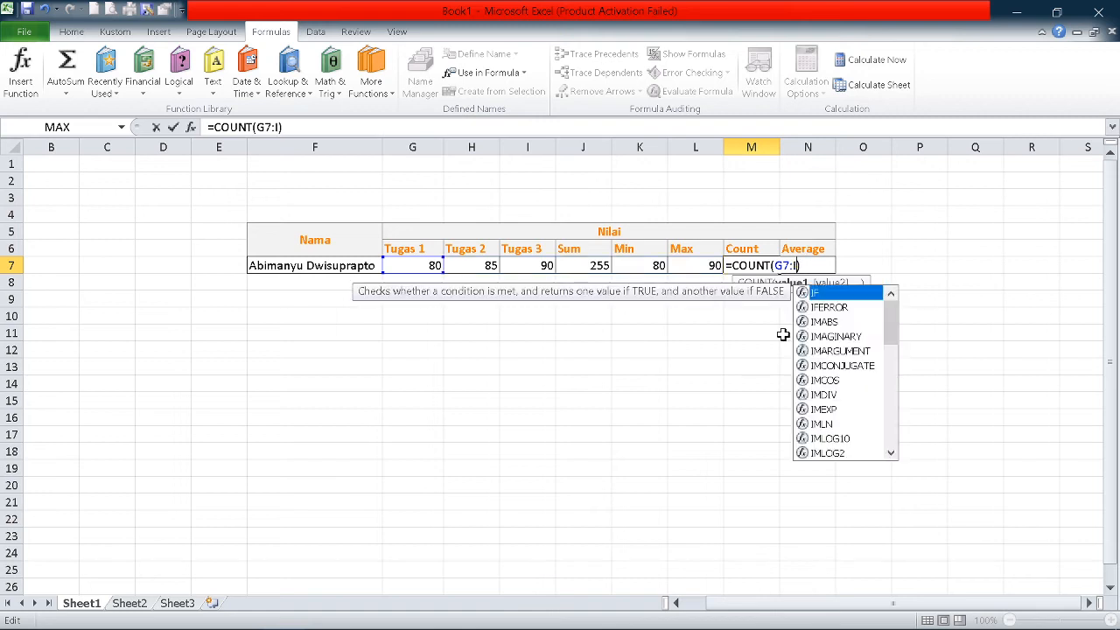
{"action": "key", "text": "Return"}
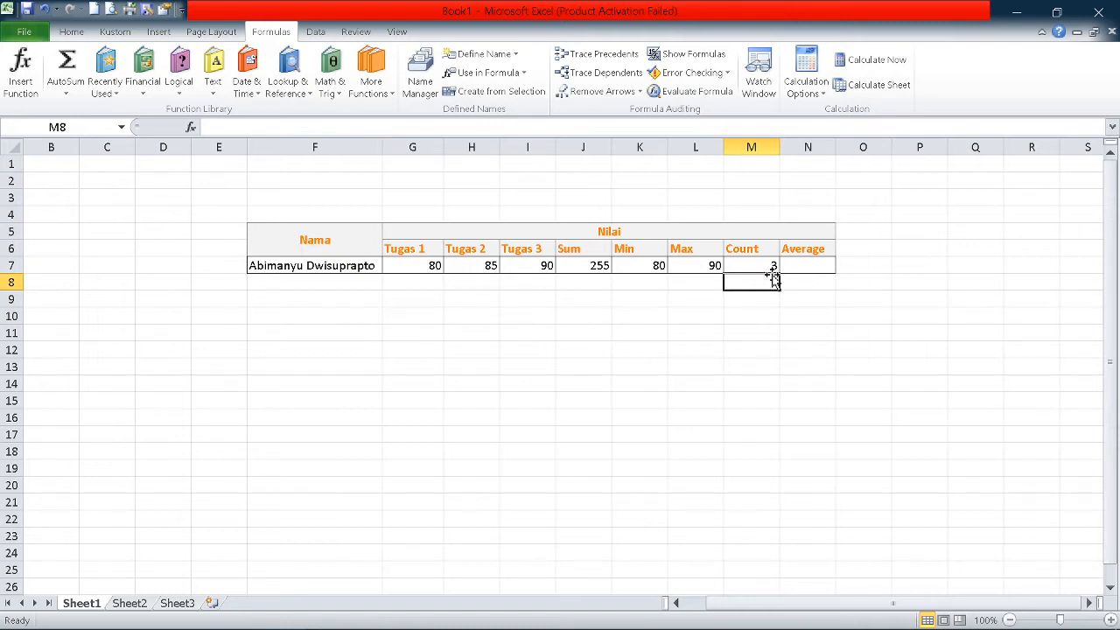
Average the Tugas scores in cell N7 under Average with the AVERAGE function, correcting the formula's range to G7:I7.
{"action": "left_click", "coordinate": [815, 267]}
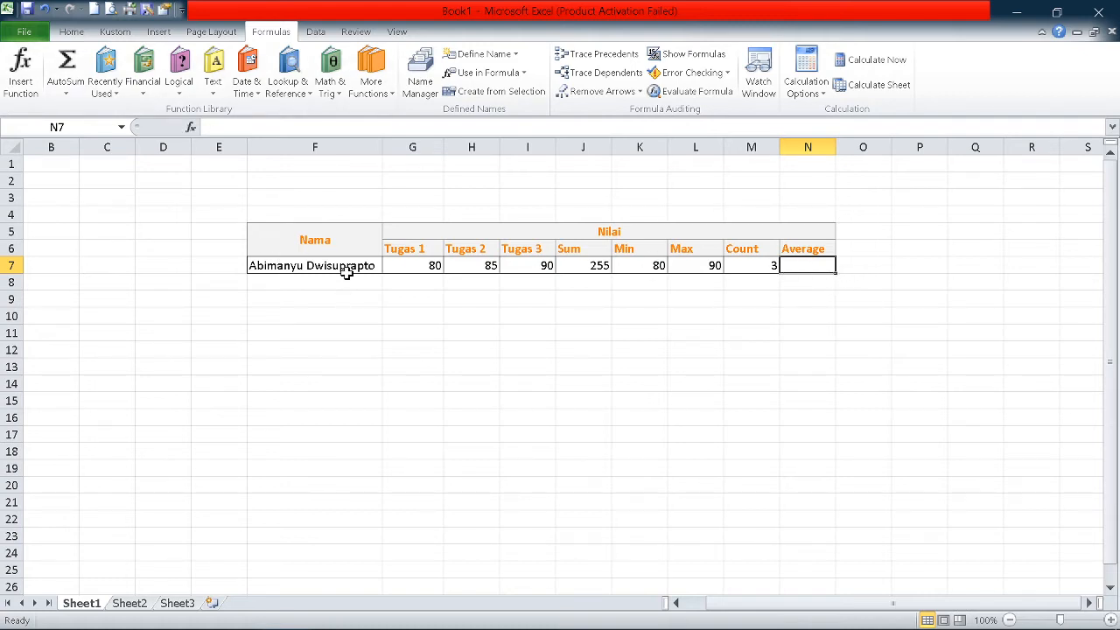
{"action": "left_click", "coordinate": [55, 99]}
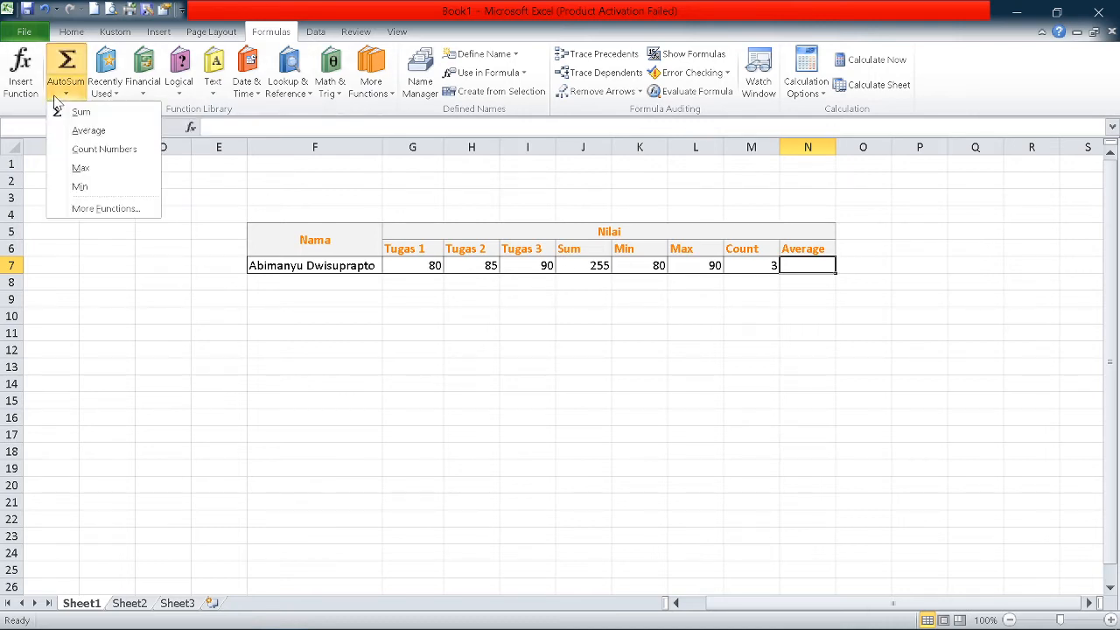
{"action": "left_click", "coordinate": [337, 87]}
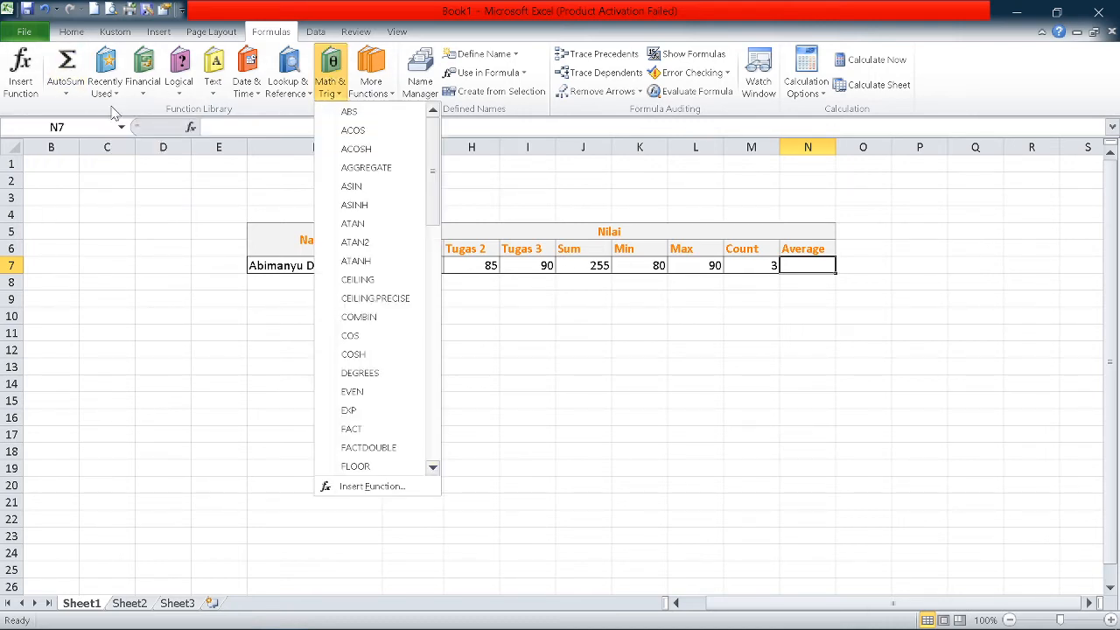
{"action": "left_click", "coordinate": [379, 90]}
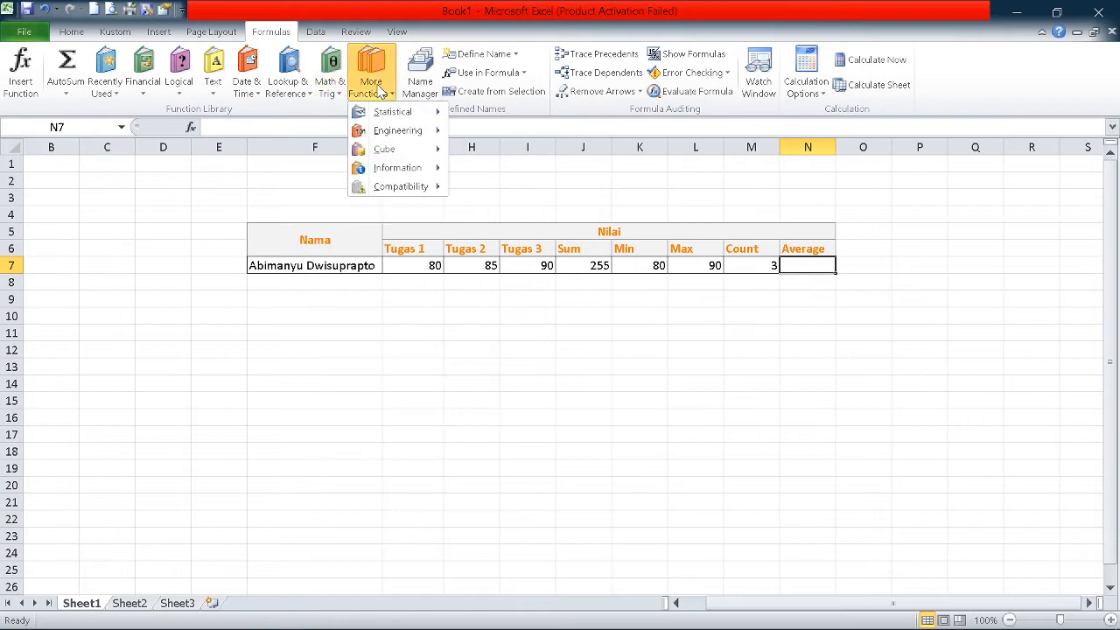
{"action": "left_click", "coordinate": [78, 99]}
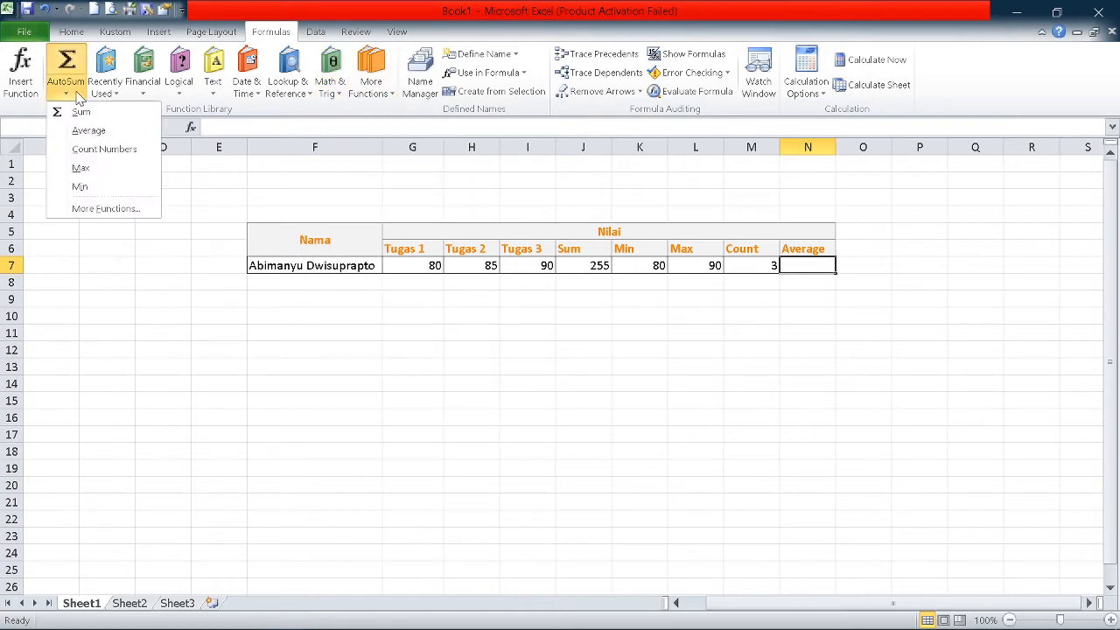
{"action": "left_click", "coordinate": [112, 131]}
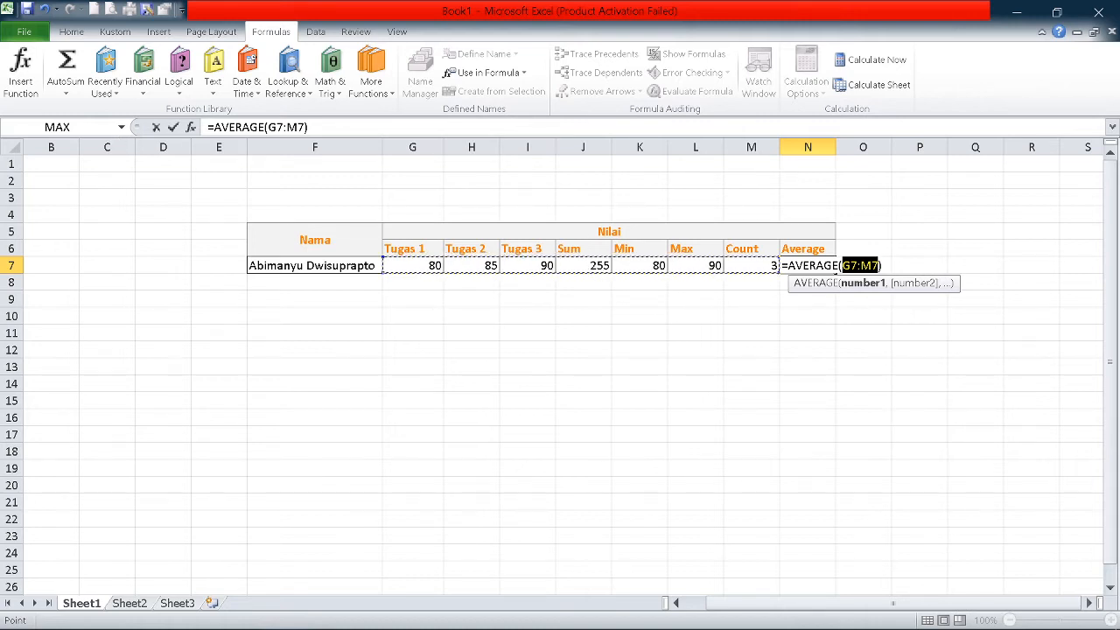
{"action": "left_click", "coordinate": [874, 266]}
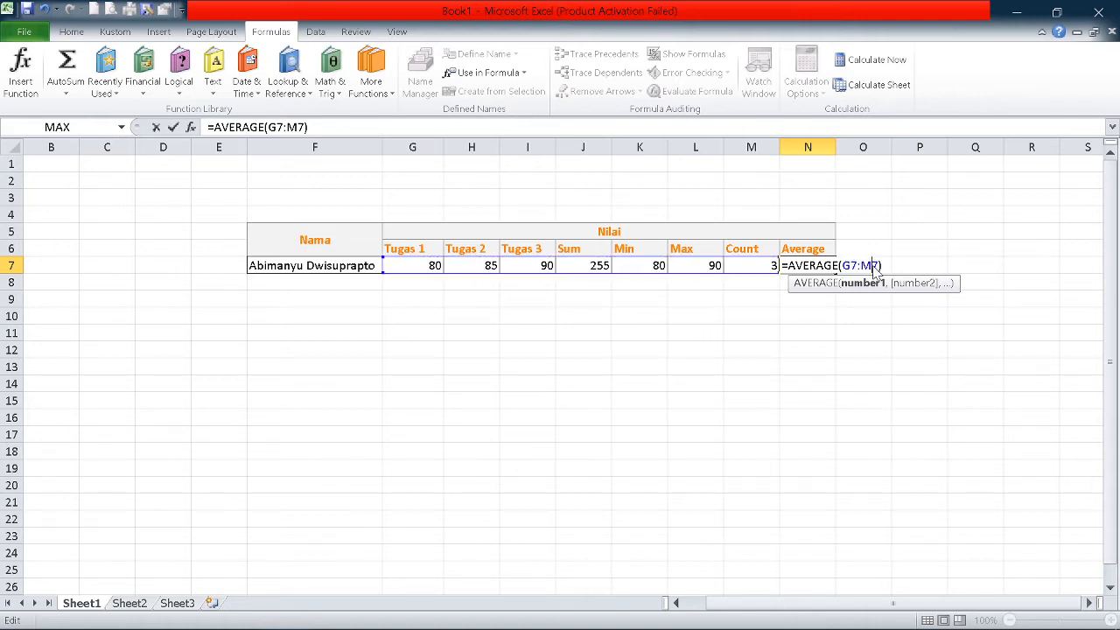
{"action": "key", "text": "BackSpace"}
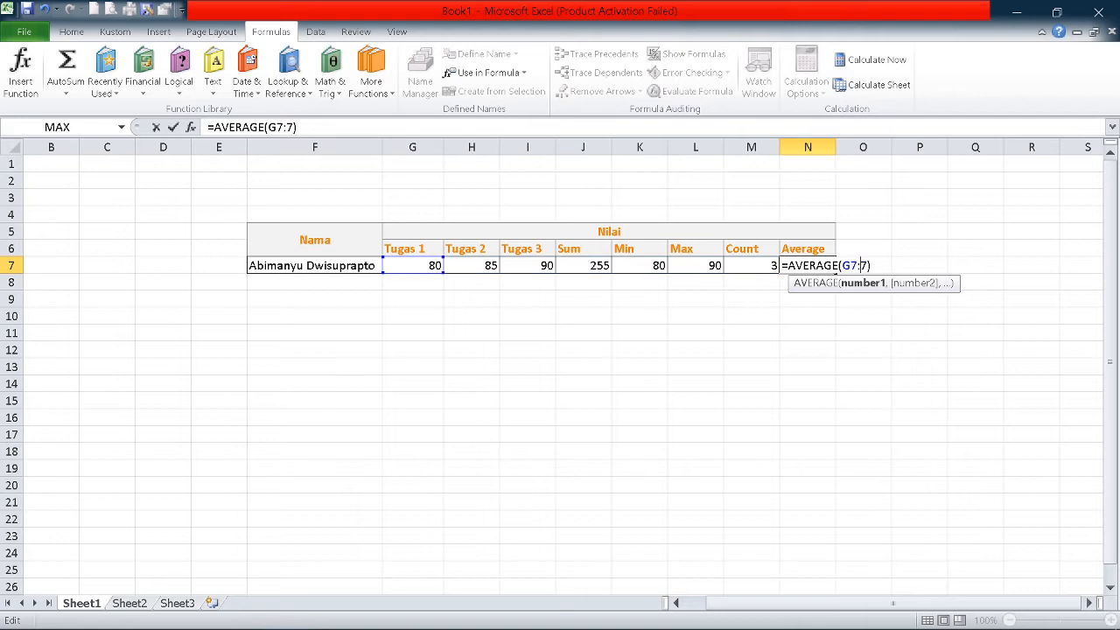
{"action": "type", "text": "I"}
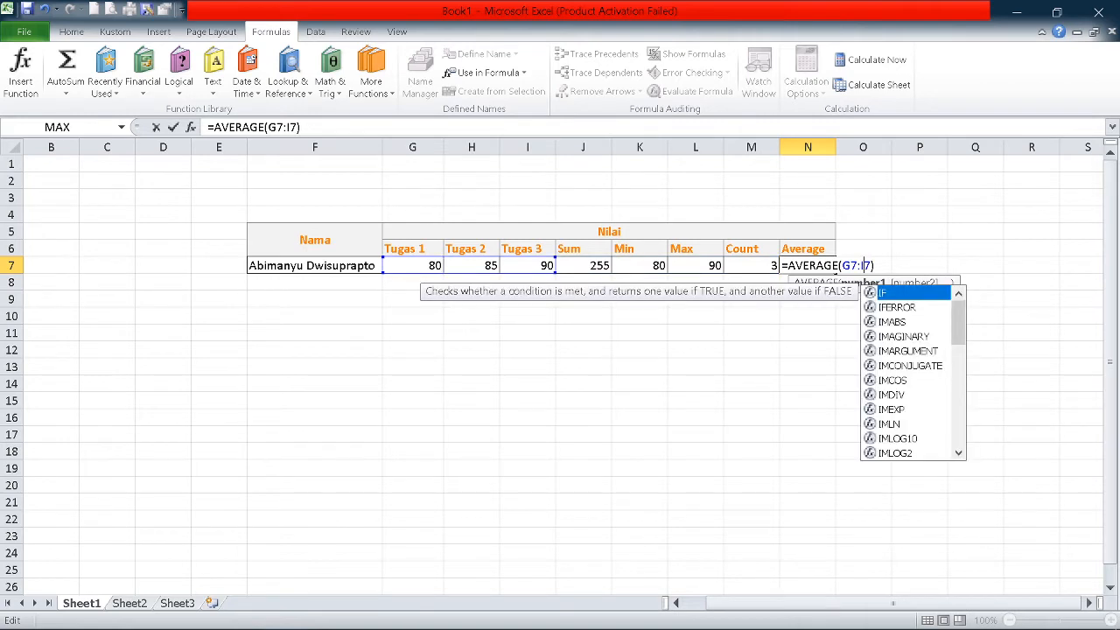
{"action": "key", "text": "Return"}
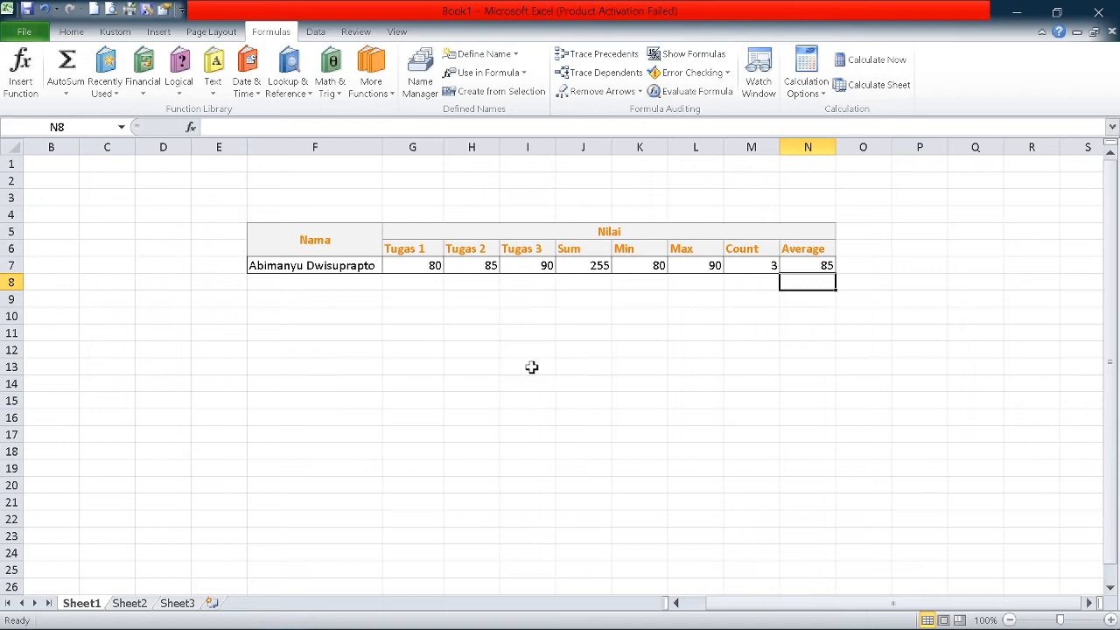
Enter the addition formula =1+2+3 in empty cell I13 below the score table.
{"action": "mouse_move", "coordinate": [531, 368]}
{"action": "left_mouse_down"}
{"action": "mouse_move", "coordinate": [608, 367]}
{"action": "mouse_move", "coordinate": [540, 368]}
{"action": "left_mouse_up"}
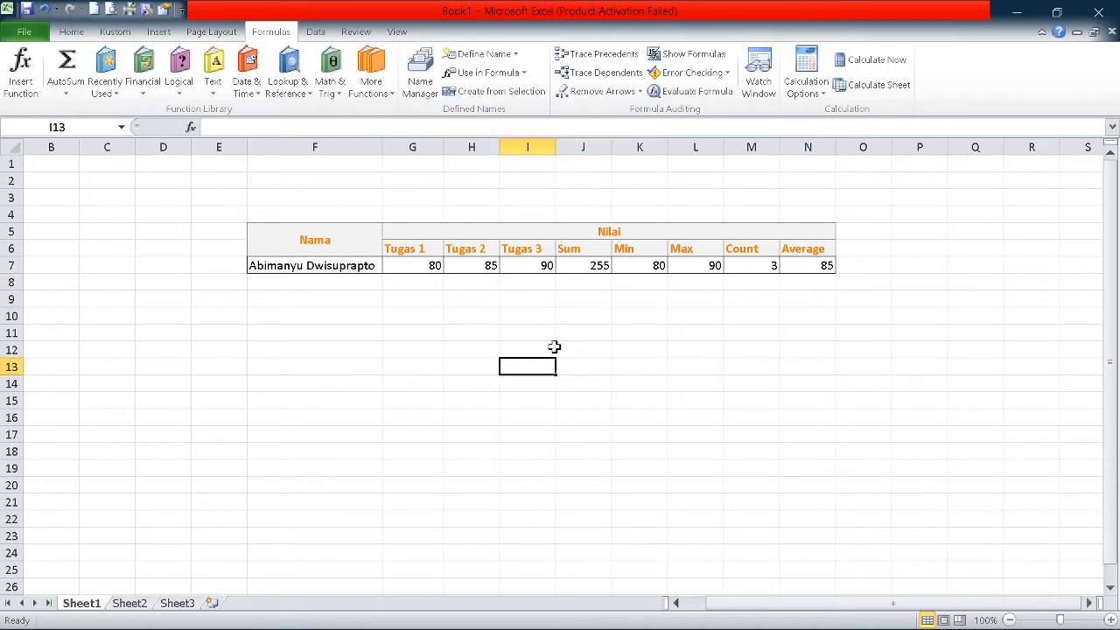
{"action": "double_click", "coordinate": [529, 366]}
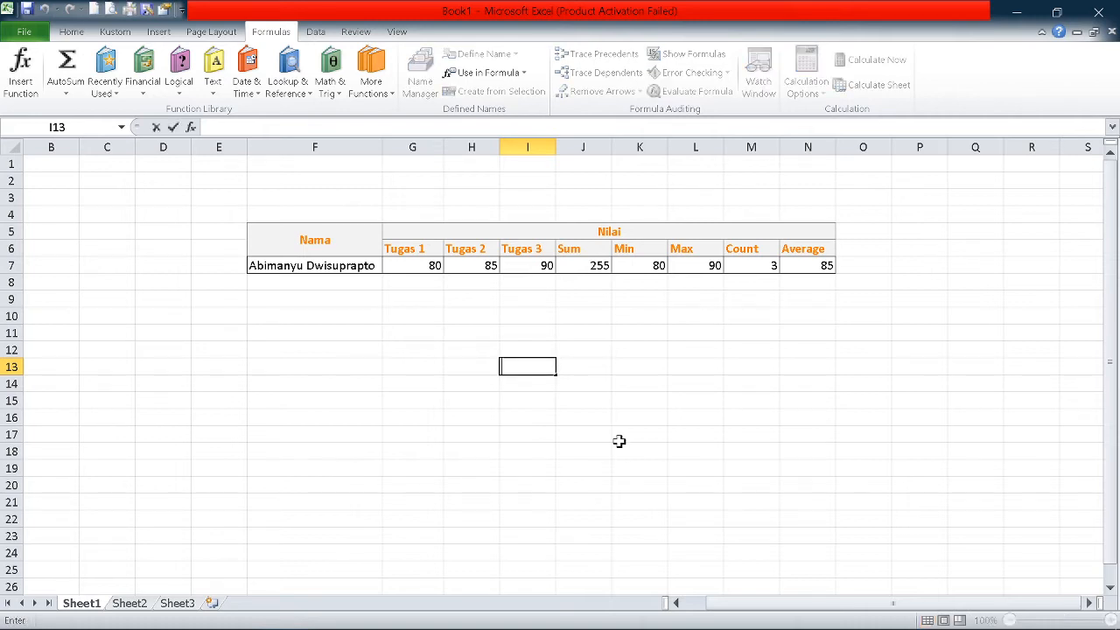
{"action": "type", "text": "=1"}
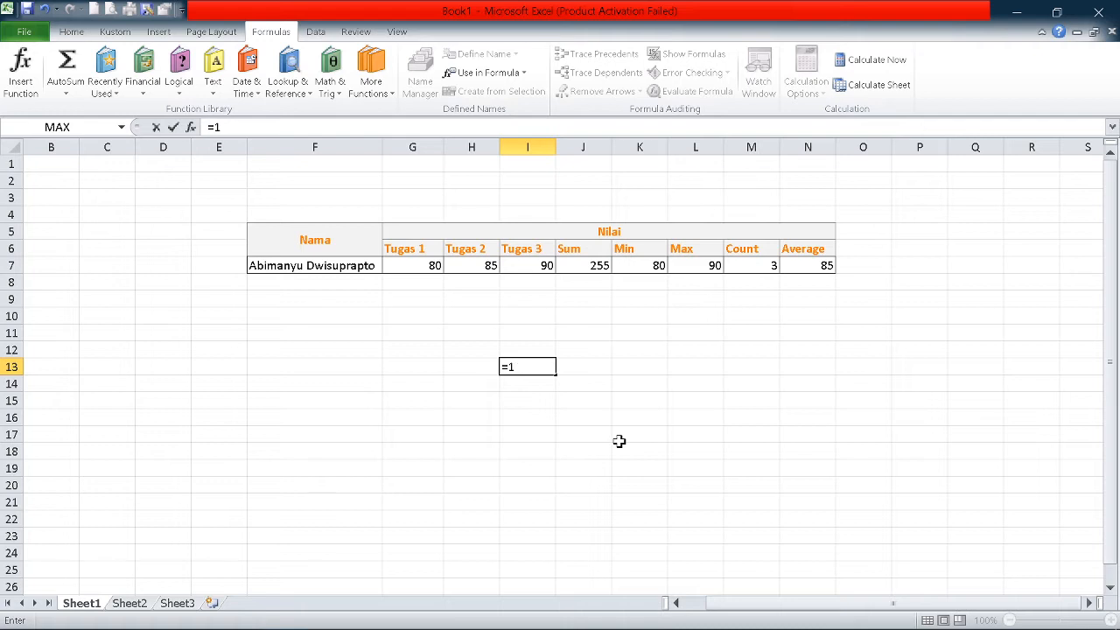
{"action": "type", "text": "+2+3"}
{"action": "key", "text": "Return"}
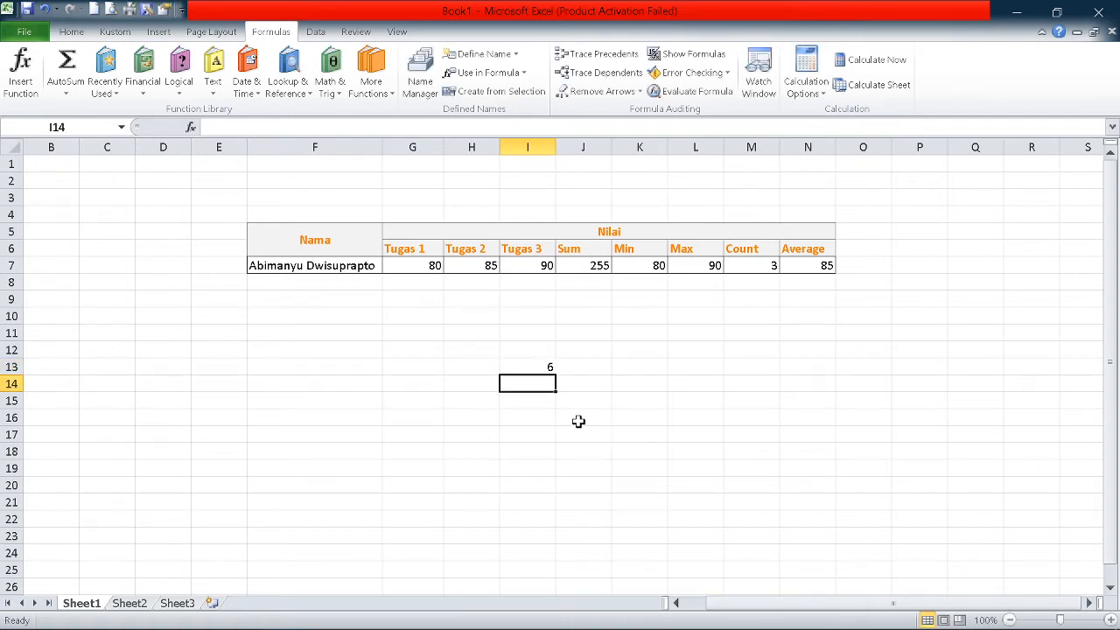
Enter the formula =1+(2+3), with the second addition in parentheses, in cell I14.
{"action": "type", "text": "="}
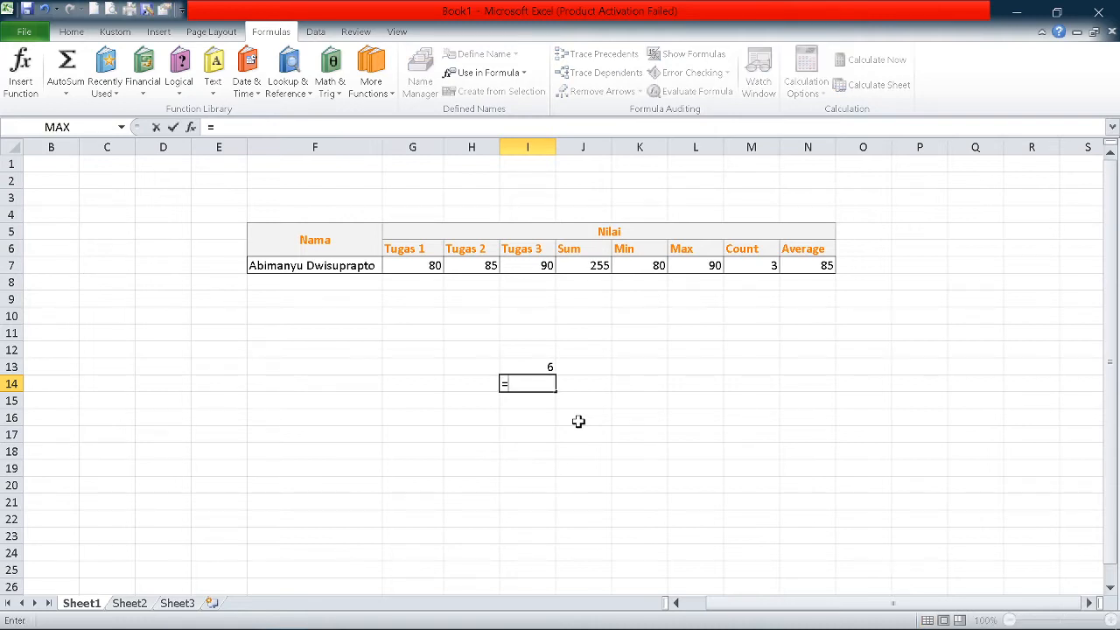
{"action": "type", "text": "1"}
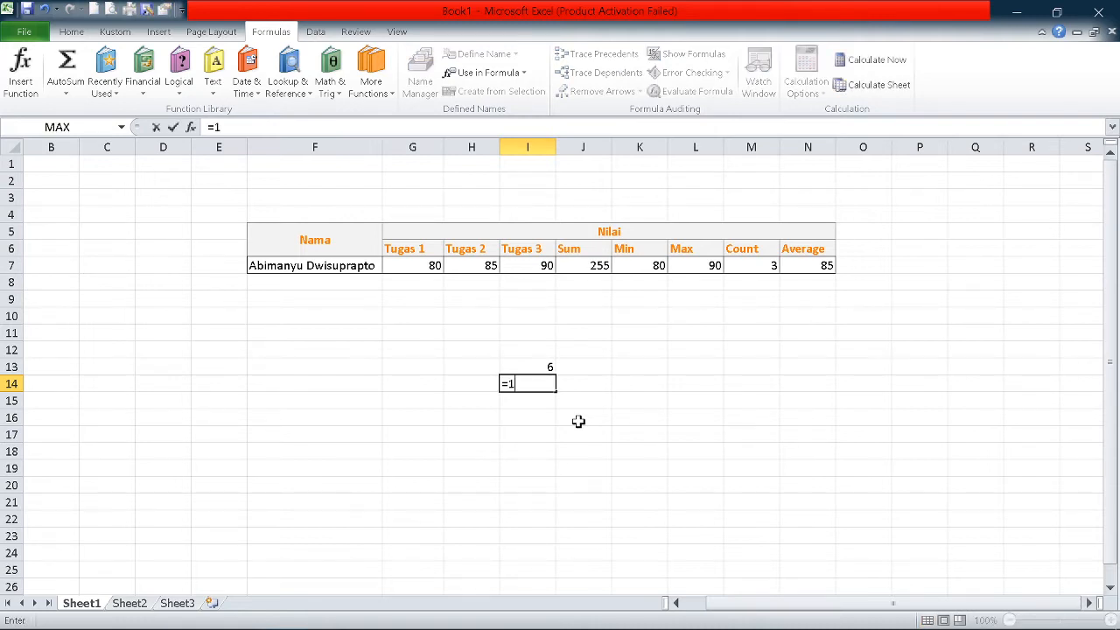
{"action": "type", "text": "+"}
{"action": "type", "text": "(2-"}
{"action": "type", "text": "3"}
{"action": "type", "text": ")"}
{"action": "key", "text": "Return"}
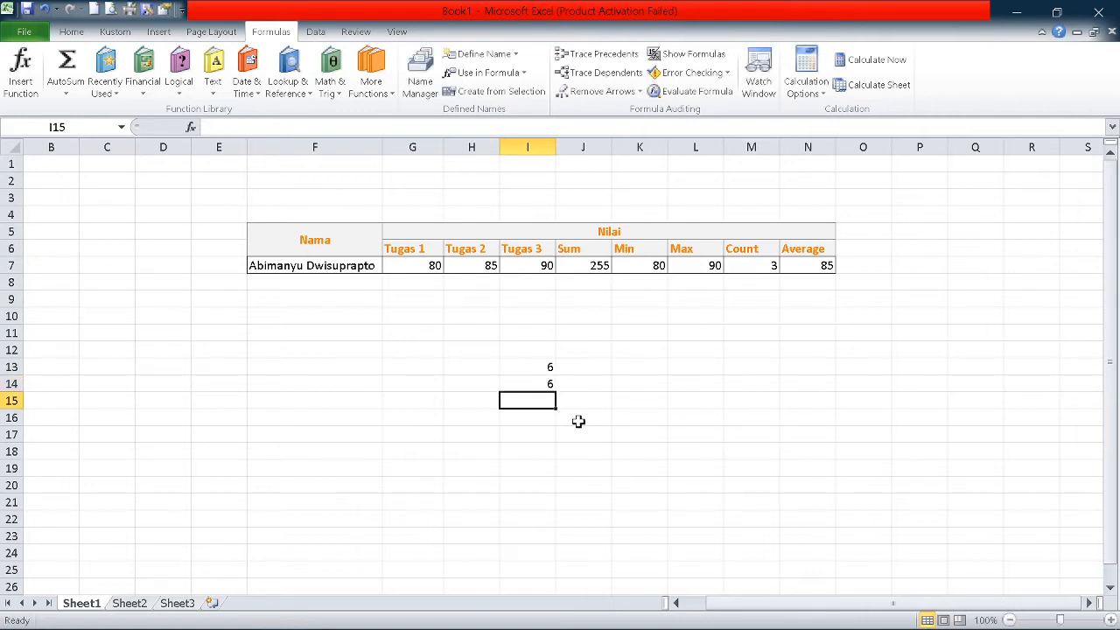
Enter the formula =1+(2*3), with the multiplication in parentheses, in cell I15.
{"action": "type", "text": "1"}
{"action": "key", "text": "BackSpace"}
{"action": "type", "text": "="}
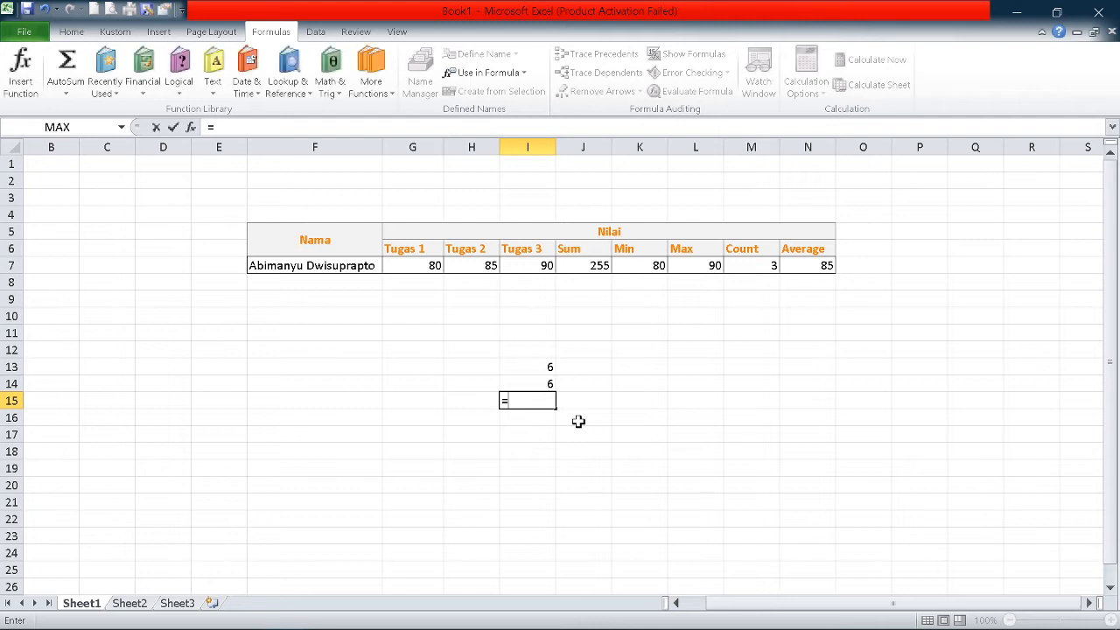
{"action": "type", "text": "1"}
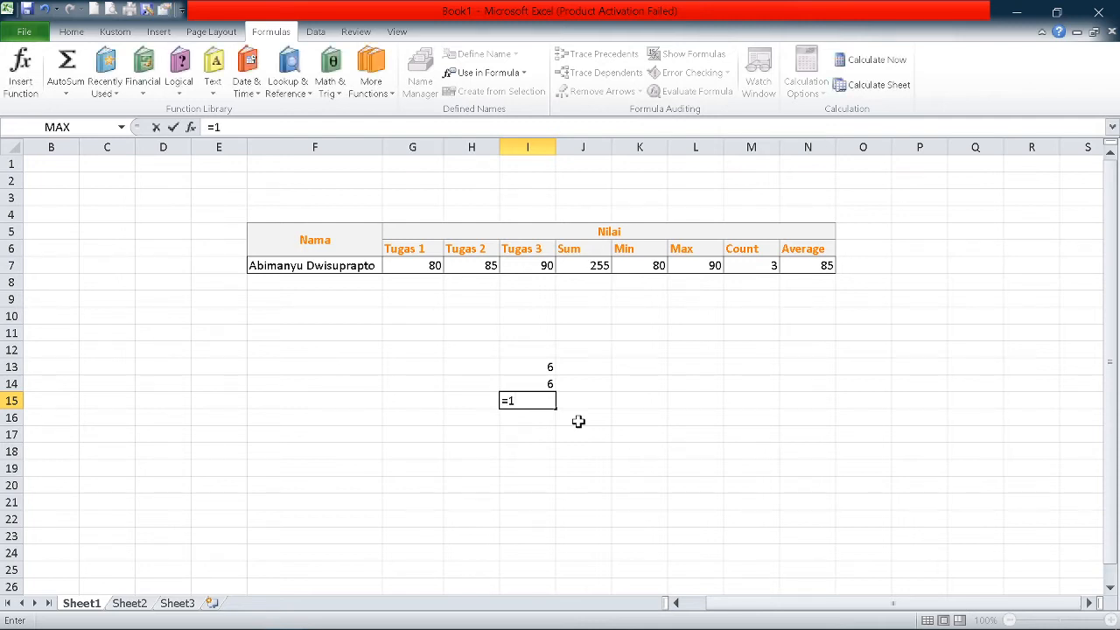
{"action": "type", "text": "+(2*3)"}
{"action": "key", "text": "Return"}
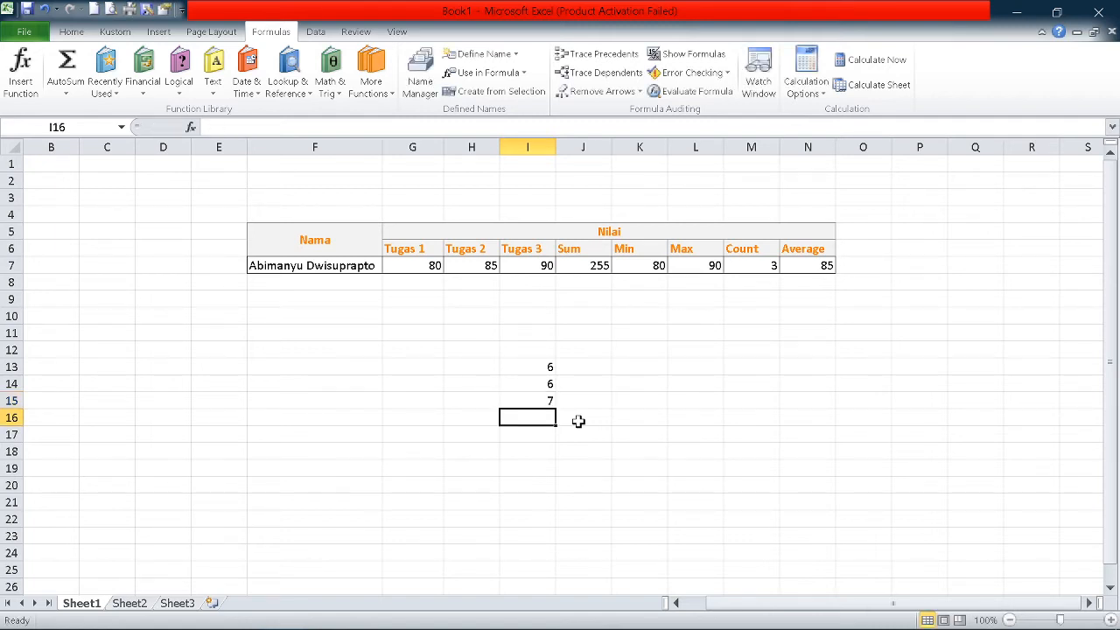
Enter the formula =1+2*3, without parentheses around the multiplication, in cell I16.
{"action": "left_click", "coordinate": [552, 396]}
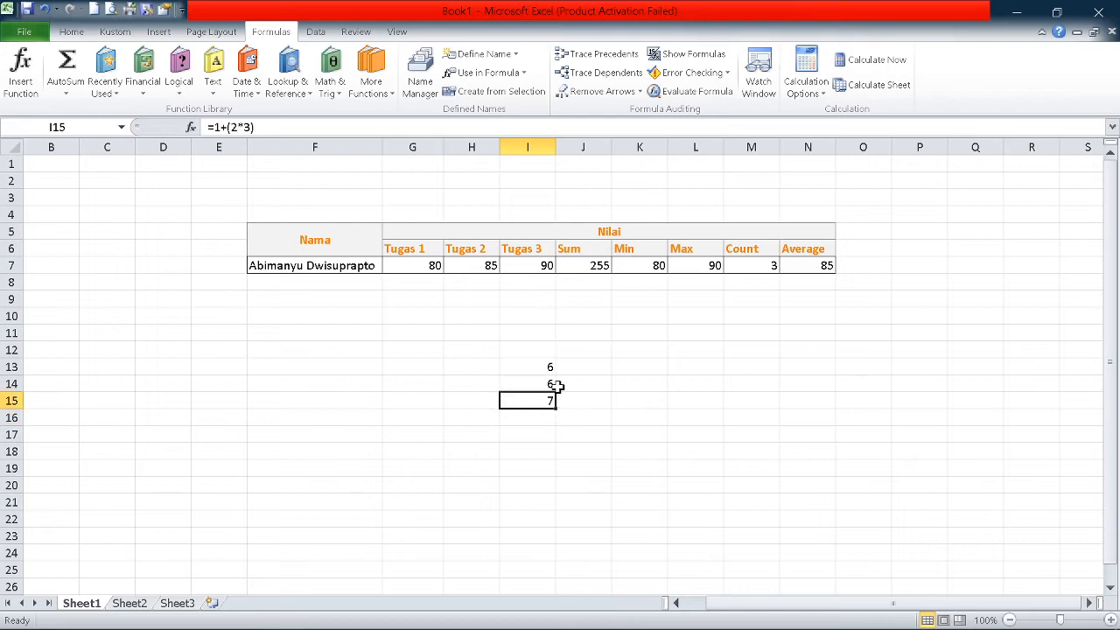
{"action": "double_click", "coordinate": [551, 418]}
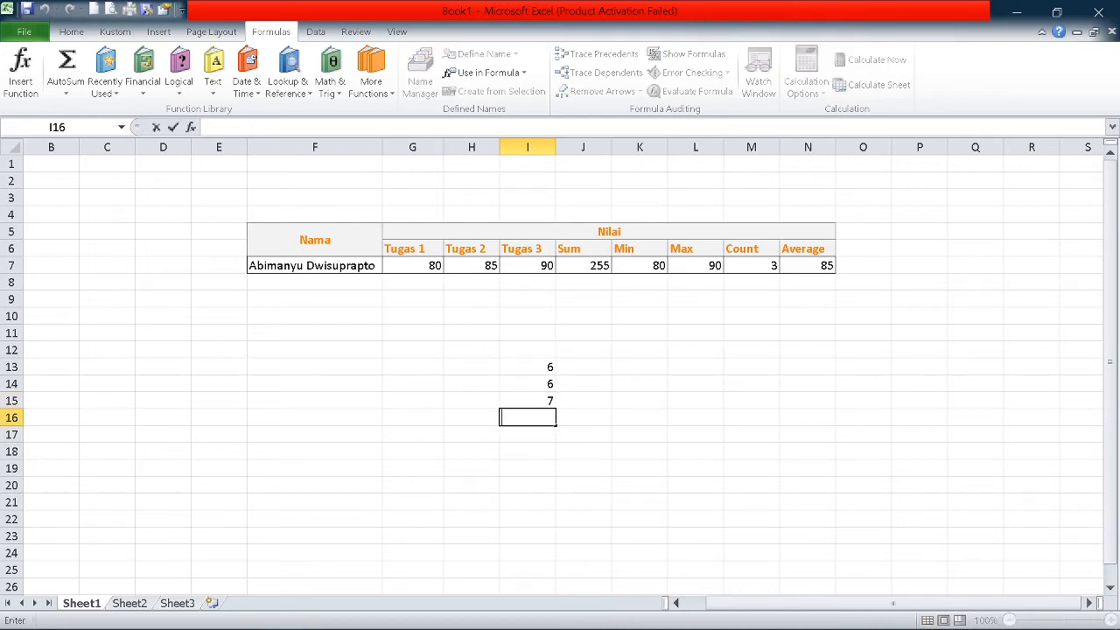
{"action": "type", "text": "1"}
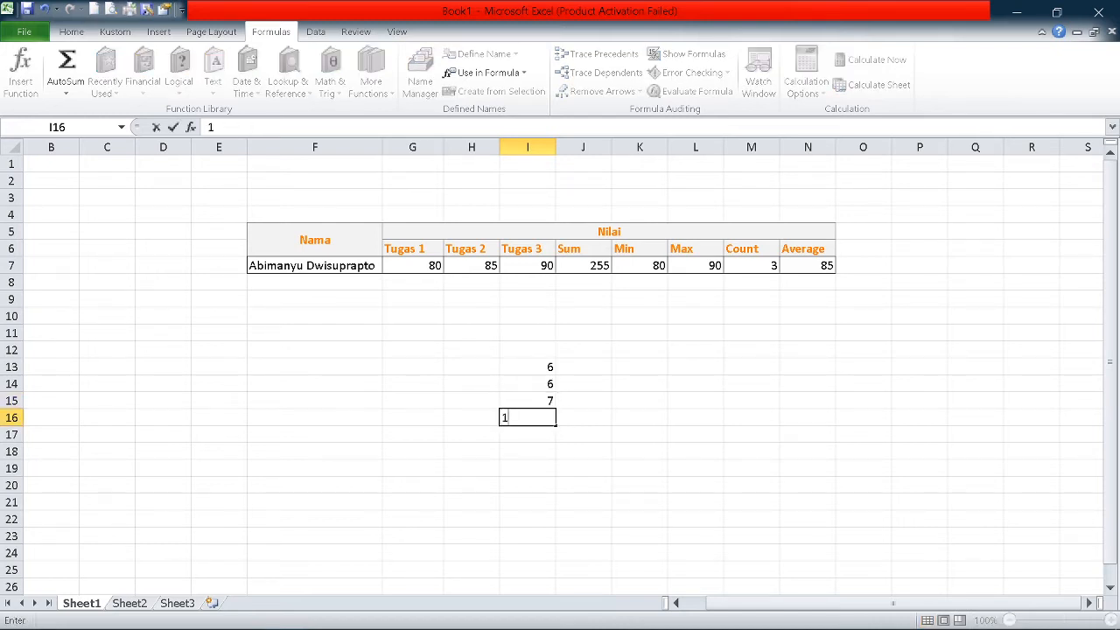
{"action": "key", "text": "BackSpace"}
{"action": "type", "text": "="}
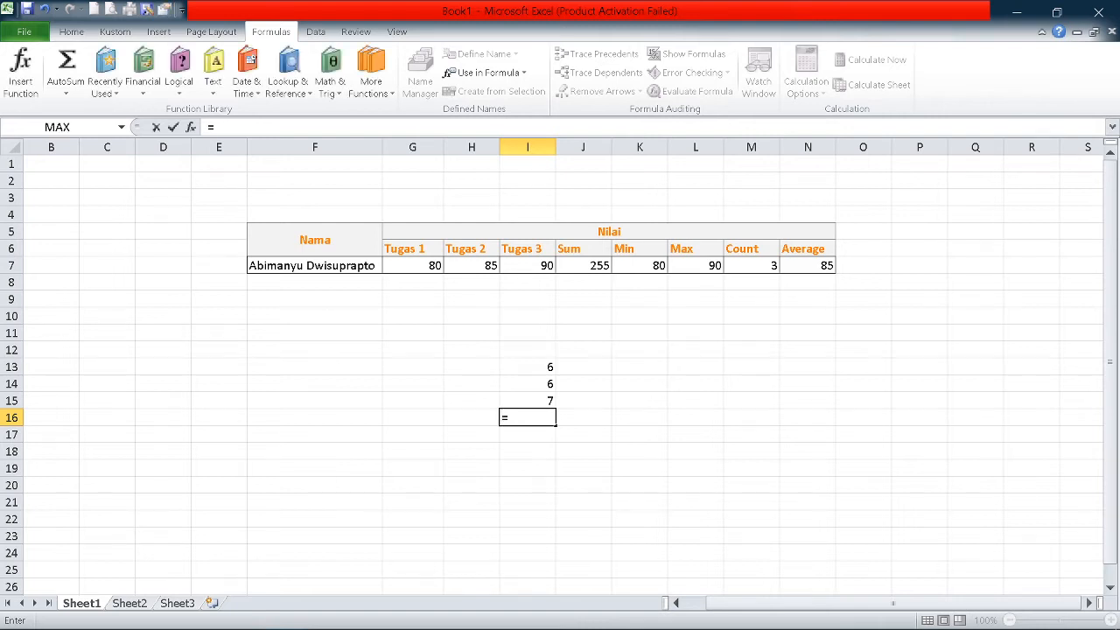
{"action": "type", "text": "1+2"}
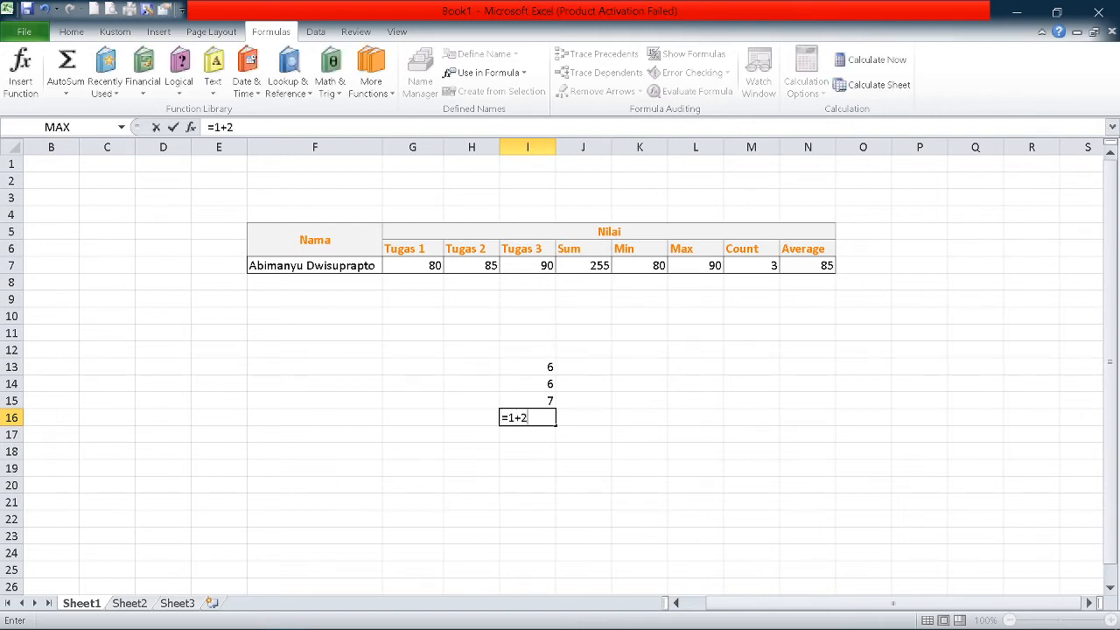
{"action": "type", "text": "+*"}
{"action": "key", "text": "BackSpace"}
{"action": "key", "text": "BackSpace"}
{"action": "type", "text": "*3"}
{"action": "key", "text": "Return"}
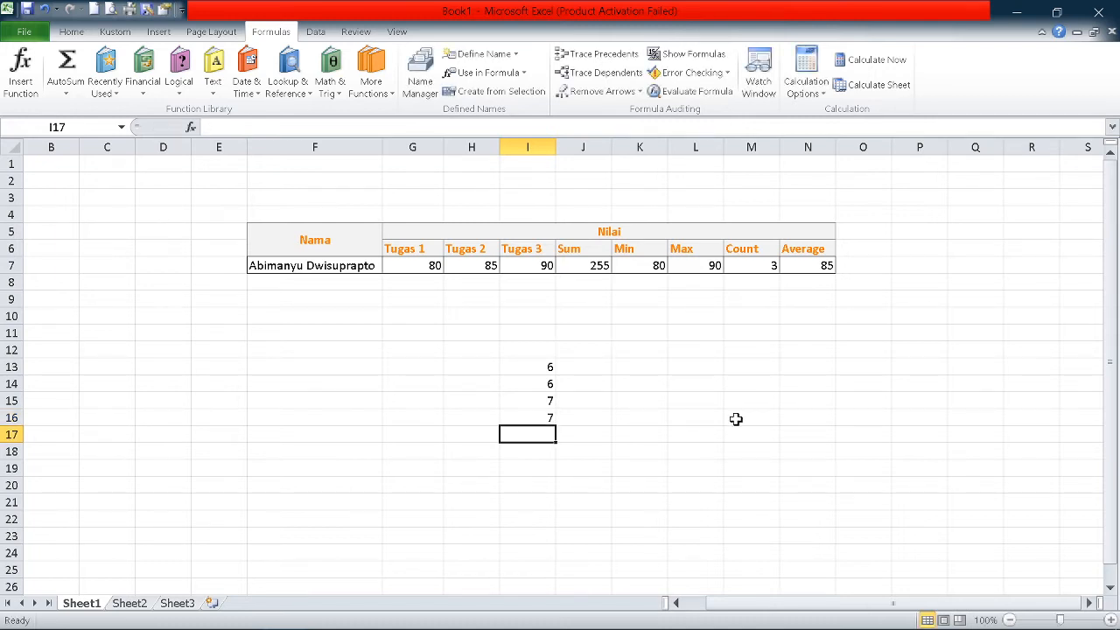
Clear the trial arithmetic formulas from cells I13 to I16 below the score table.
{"action": "left_click", "coordinate": [548, 416]}
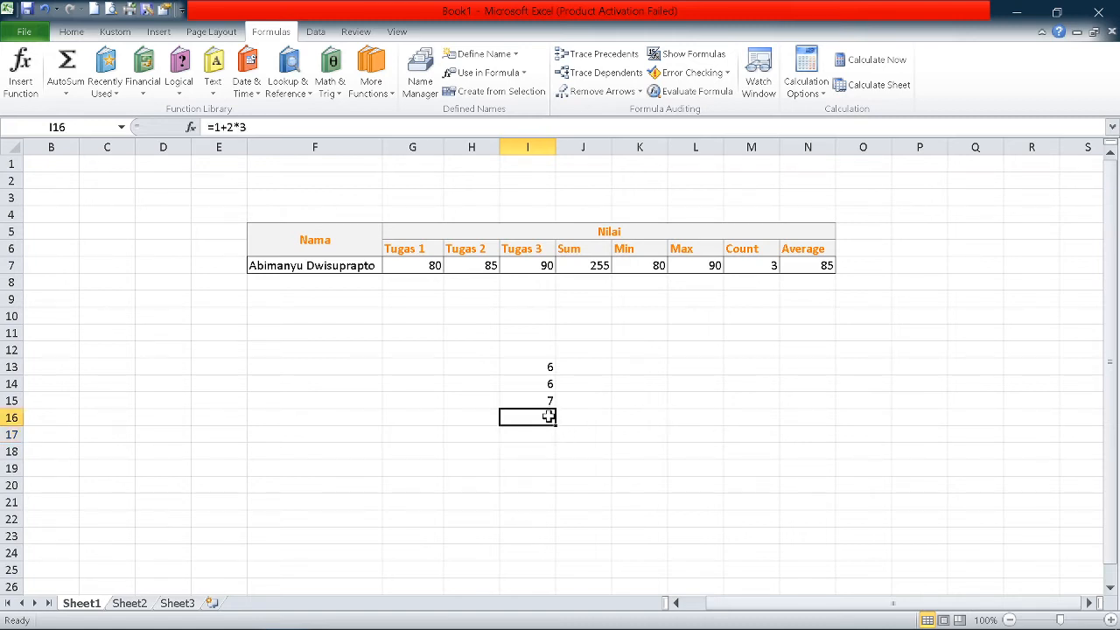
{"action": "key", "text": "Delete"}
{"action": "left_click", "coordinate": [550, 400]}
{"action": "left_click", "coordinate": [549, 367]}
{"action": "key", "text": "Delete"}
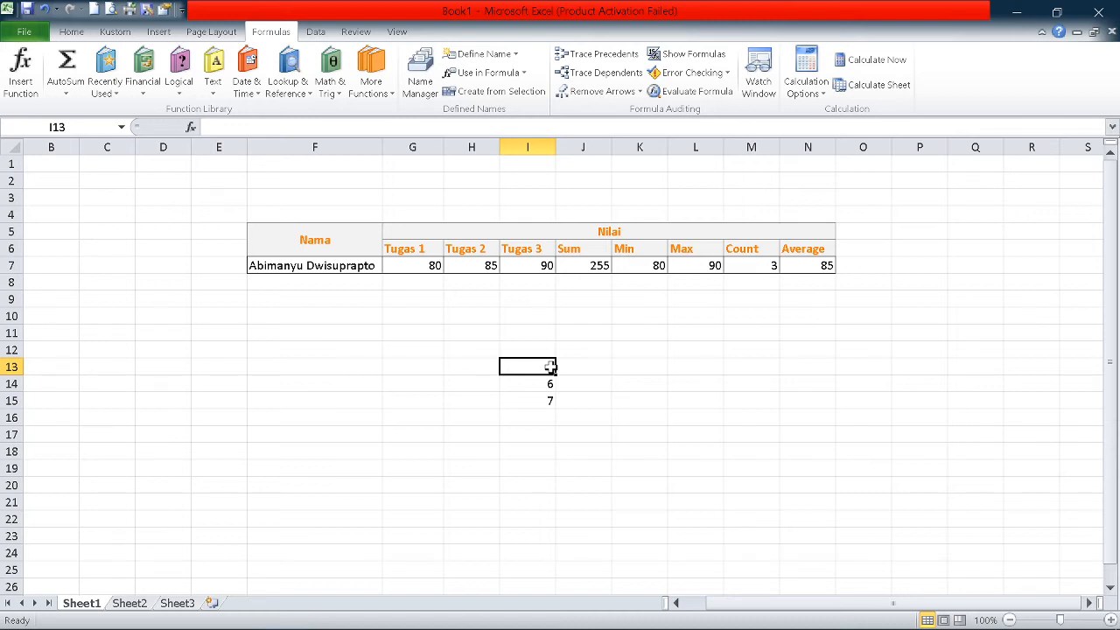
{"action": "left_click", "coordinate": [550, 395]}
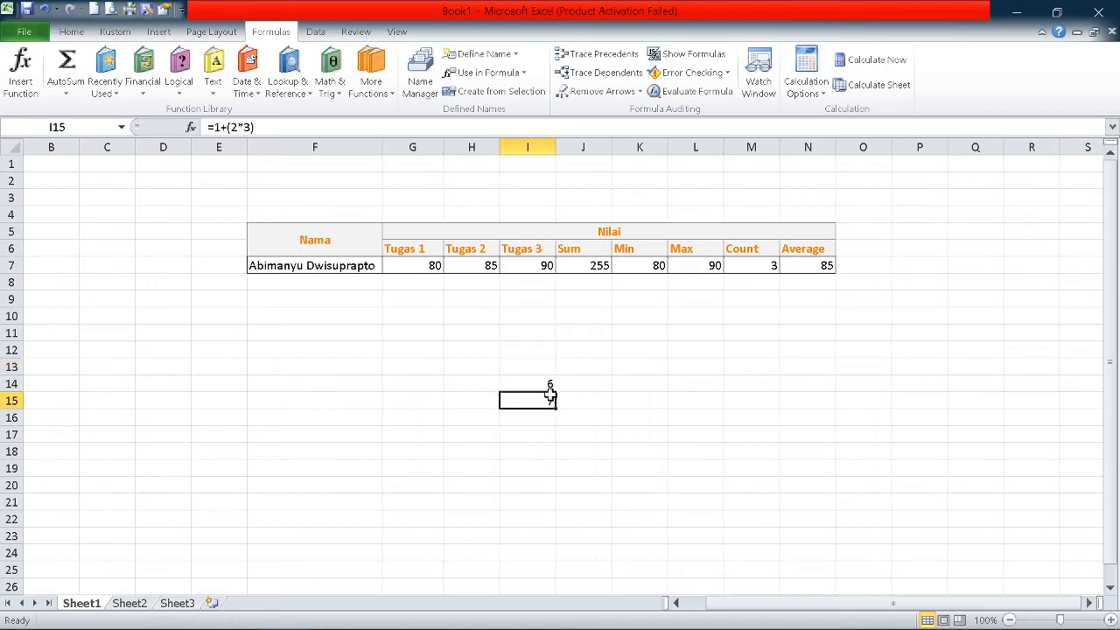
{"action": "left_click", "coordinate": [544, 388]}
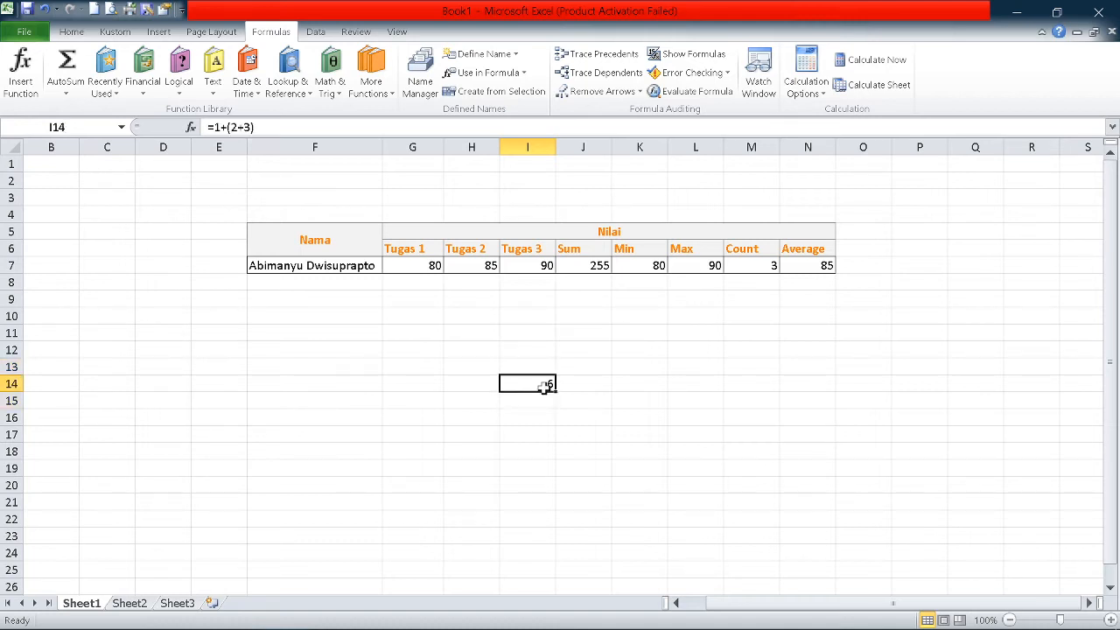
{"action": "key", "text": "Delete"}
Reference the Tugas 1 score in cell I14 with the absolute formula =$G$7, and check it against cell G7.
{"action": "double_click", "coordinate": [530, 386]}
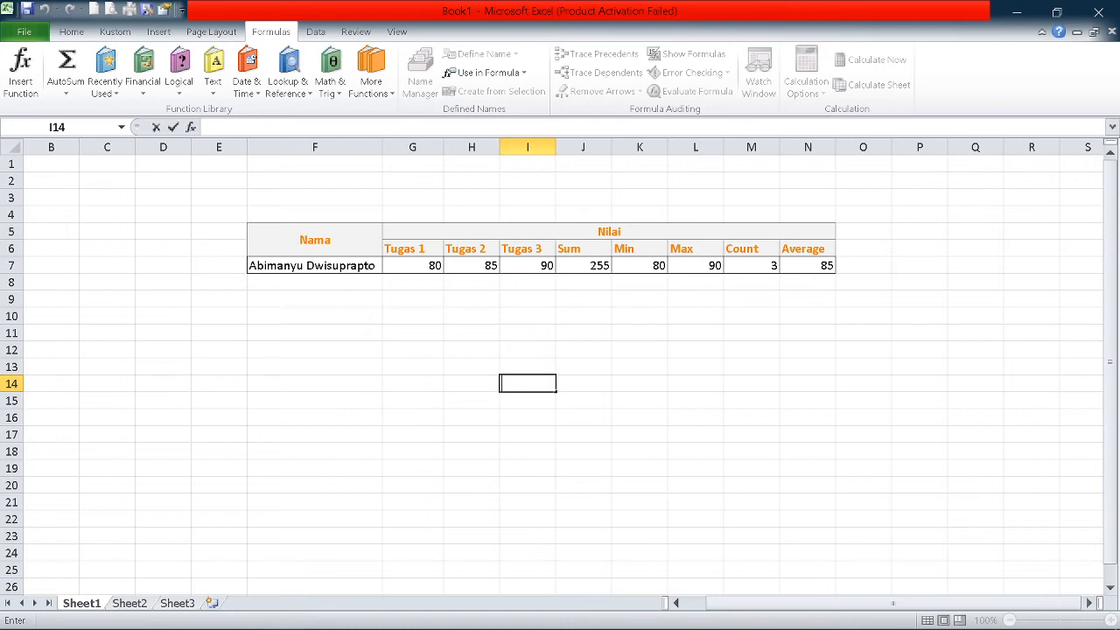
{"action": "type", "text": "=$"}
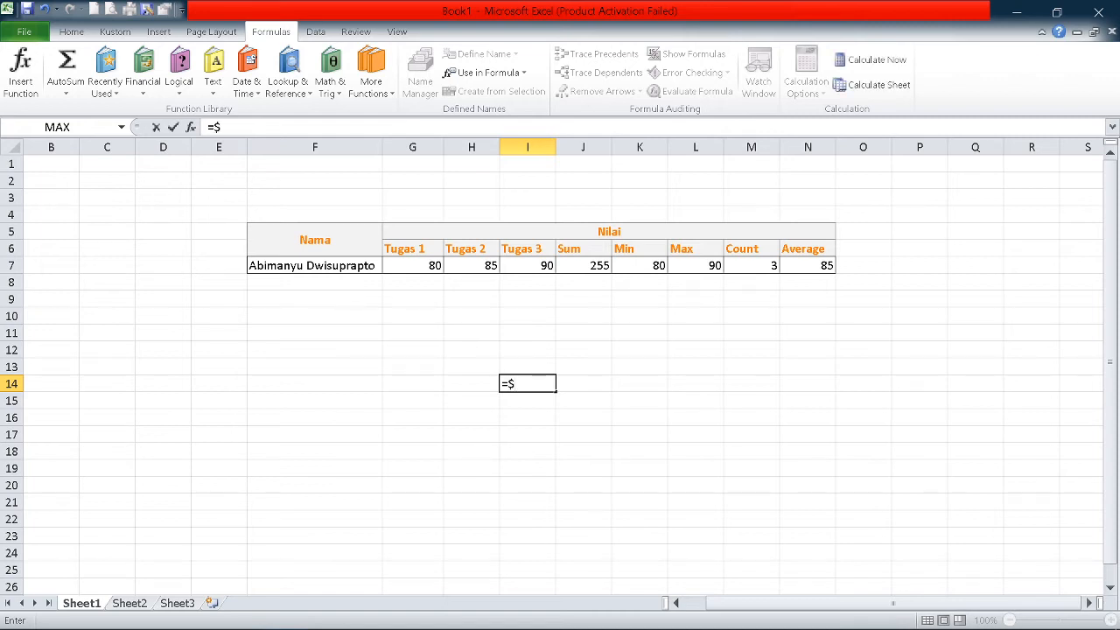
{"action": "type", "text": "G$7"}
{"action": "key", "text": "Return"}
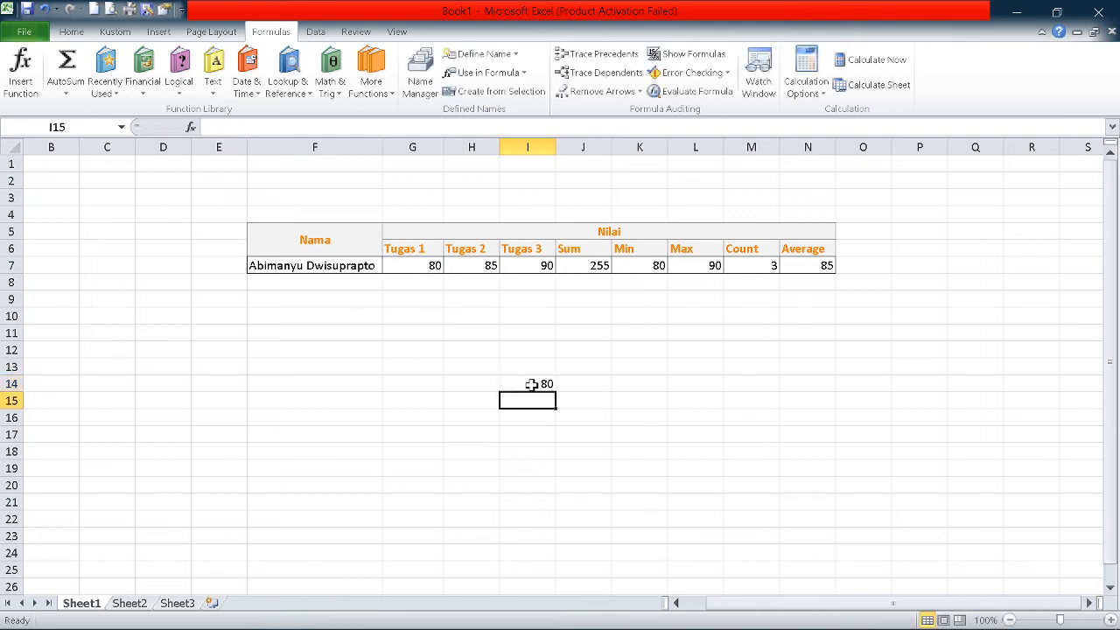
{"action": "left_click", "coordinate": [427, 272]}
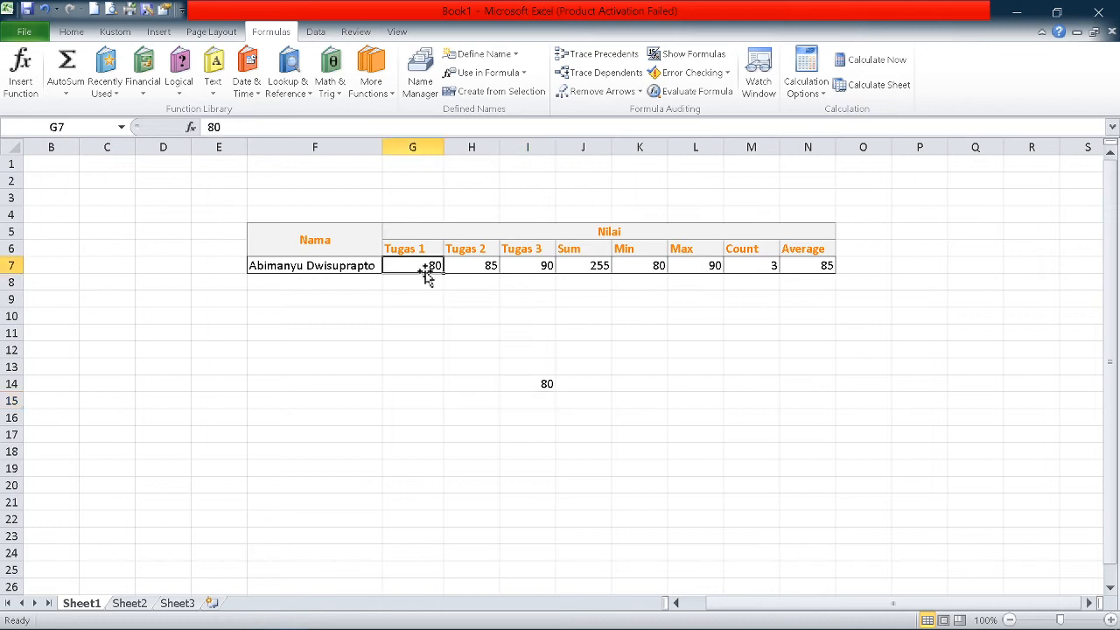
{"action": "left_click", "coordinate": [549, 383]}
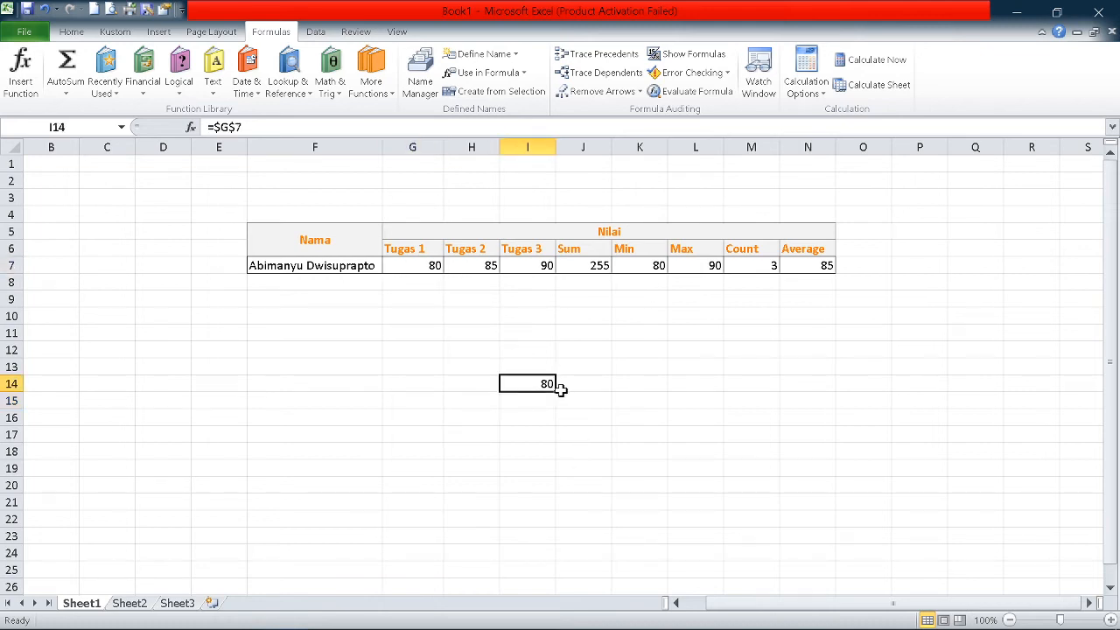
Inspect which cell the absolute reference in cell I14 points to.
{"action": "key", "text": "F2"}
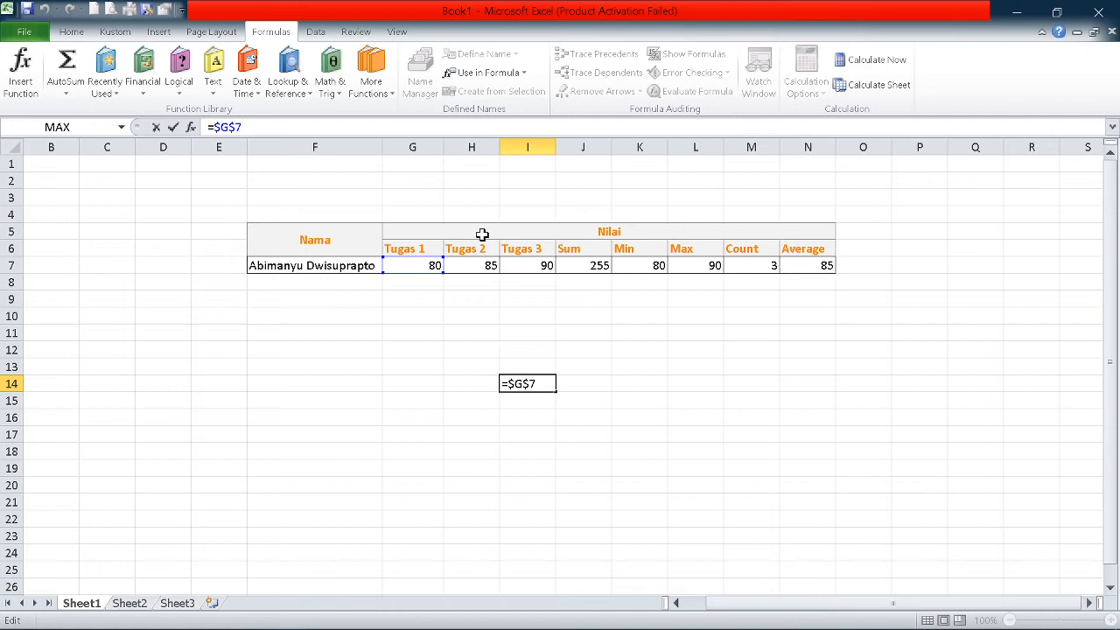
{"action": "left_click", "coordinate": [566, 383]}
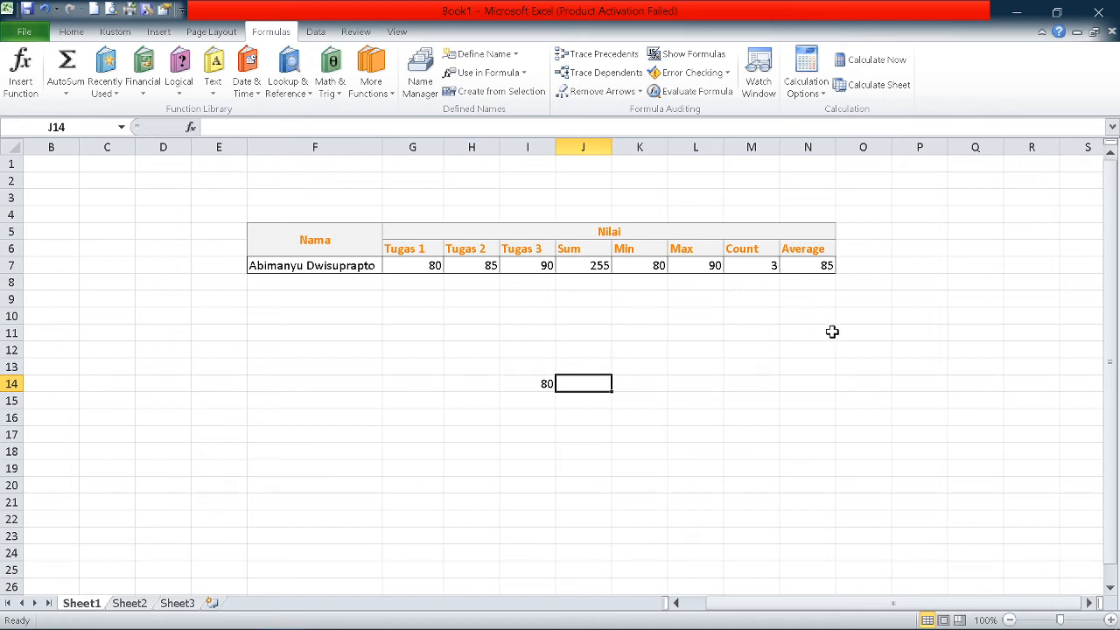
Enter the formula =IF(SUM(N7)>=85,"Lulus","Gagal") in cell O7, beside the Average score.
{"action": "left_click", "coordinate": [864, 263]}
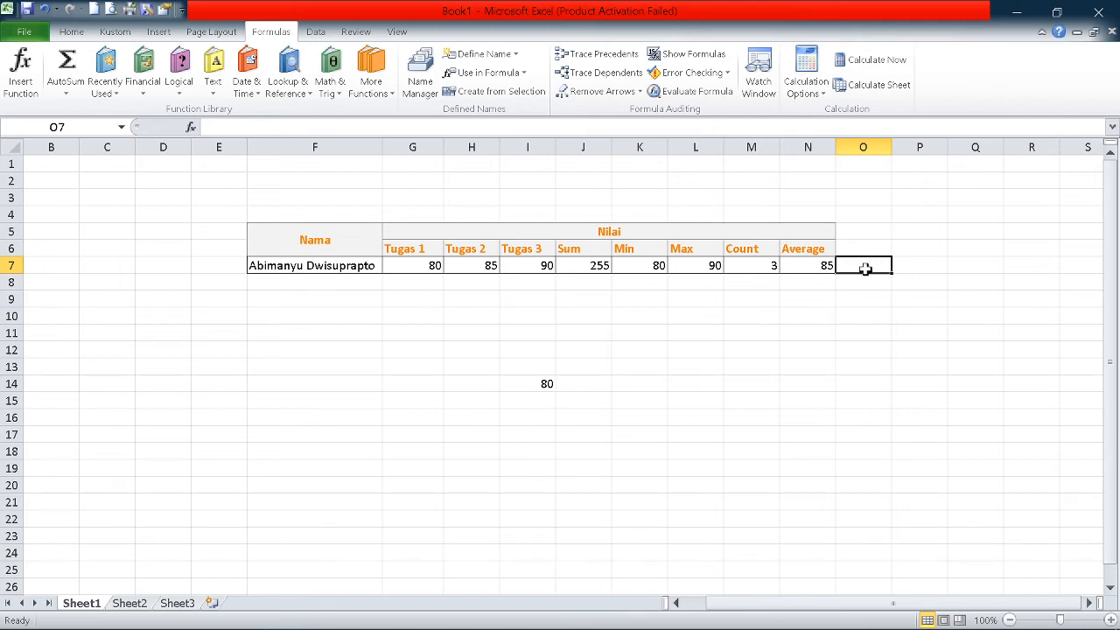
{"action": "double_click", "coordinate": [866, 269]}
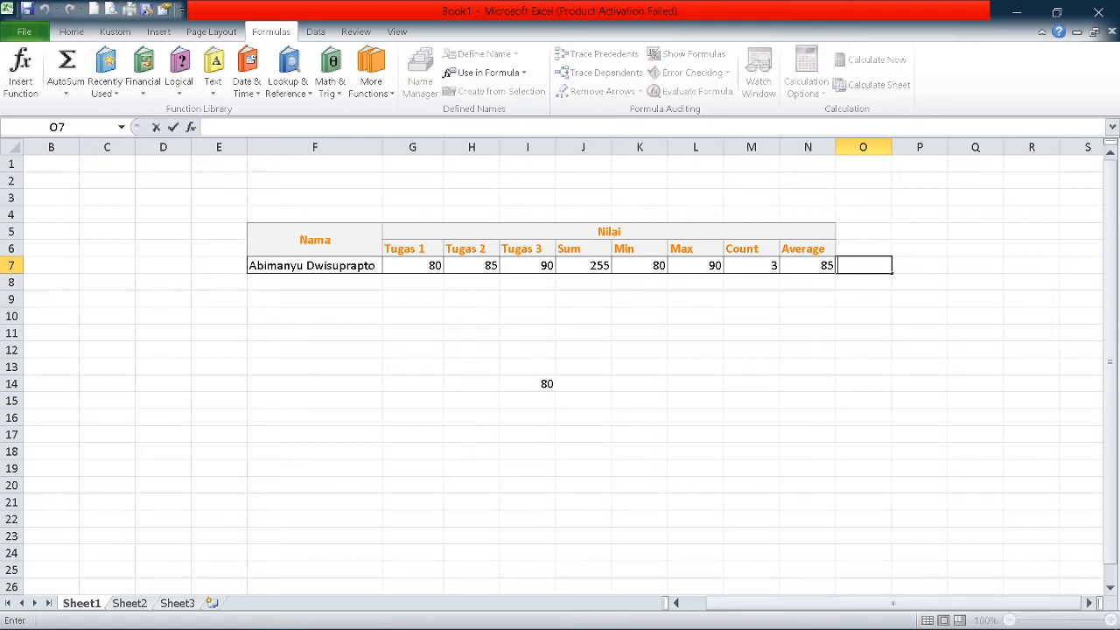
{"action": "type", "text": "=I"}
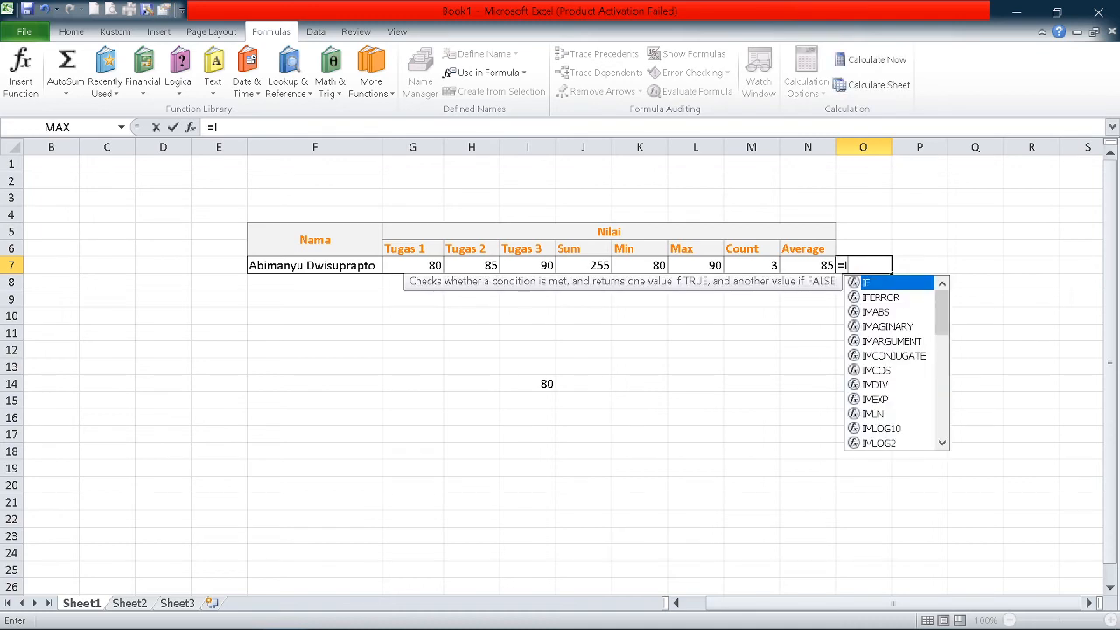
{"action": "type", "text": "F("}
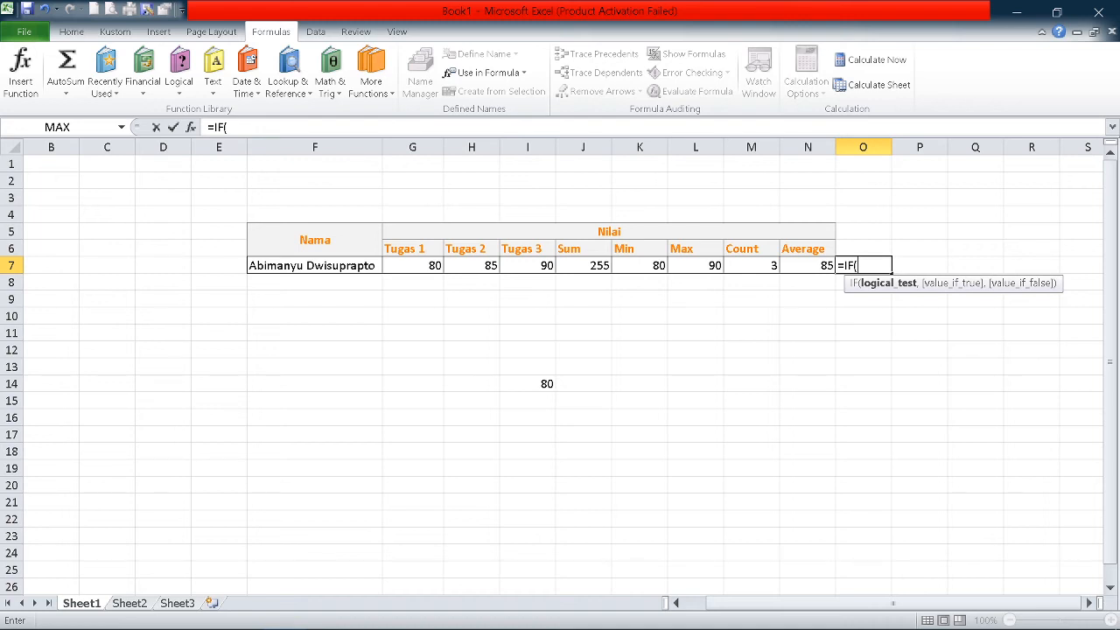
{"action": "type", "text": "sum"}
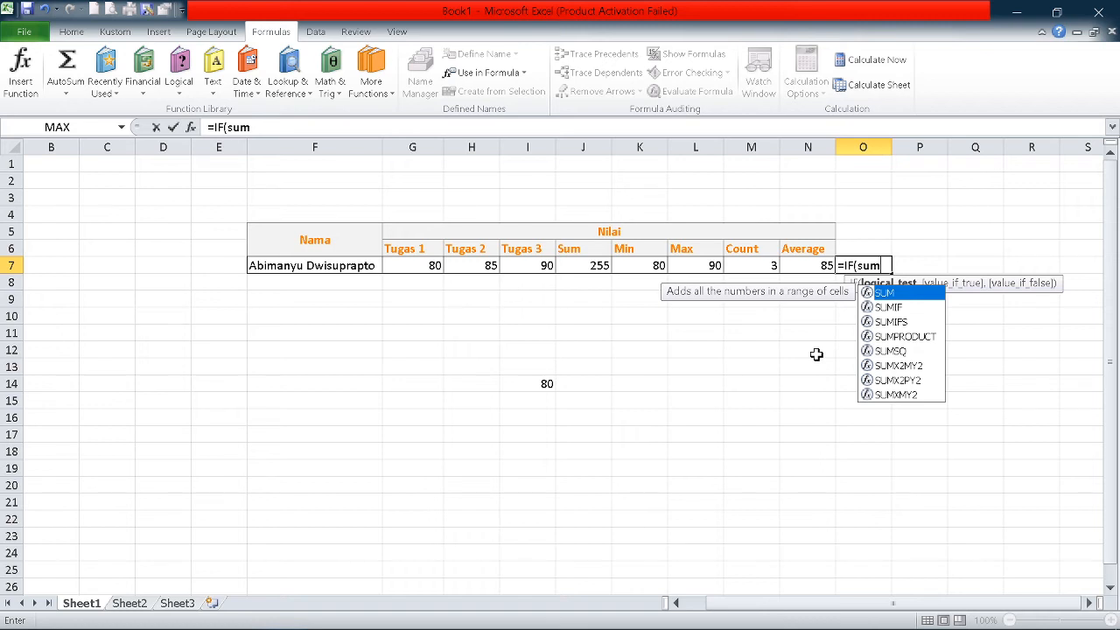
{"action": "type", "text": "("}
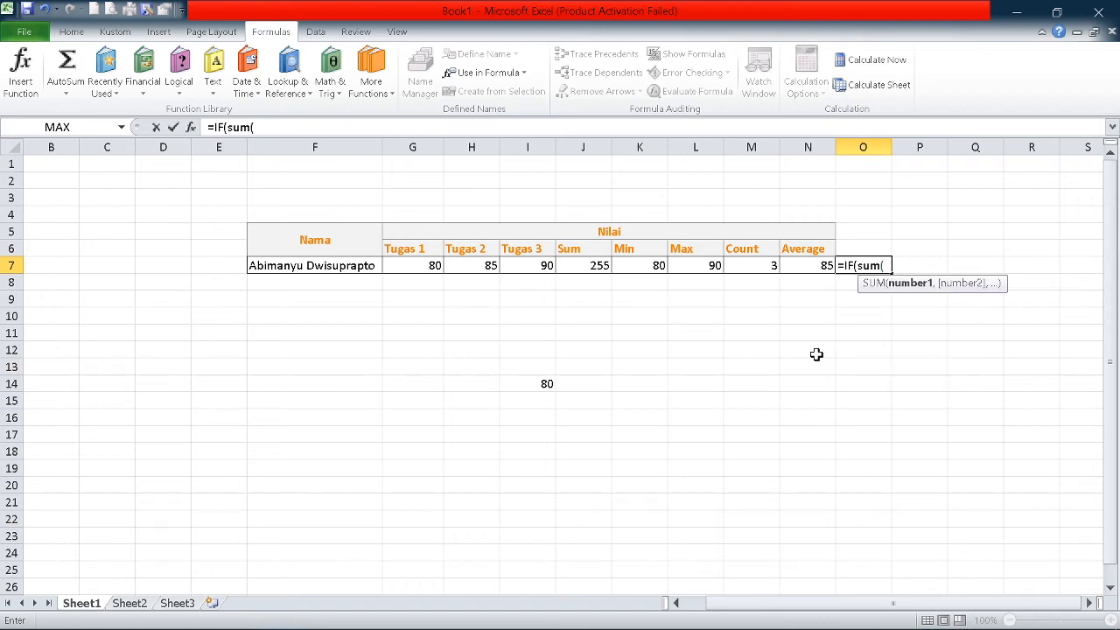
{"action": "left_click", "coordinate": [806, 269]}
{"action": "type", "text": ")"}
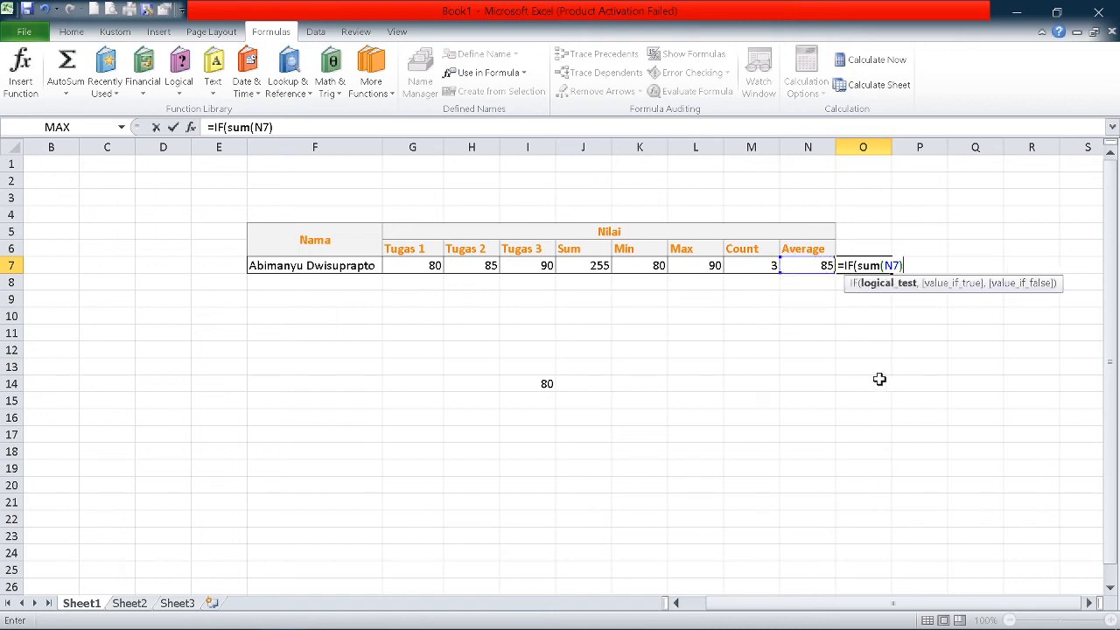
{"action": "type", "text": ">=85,\""}
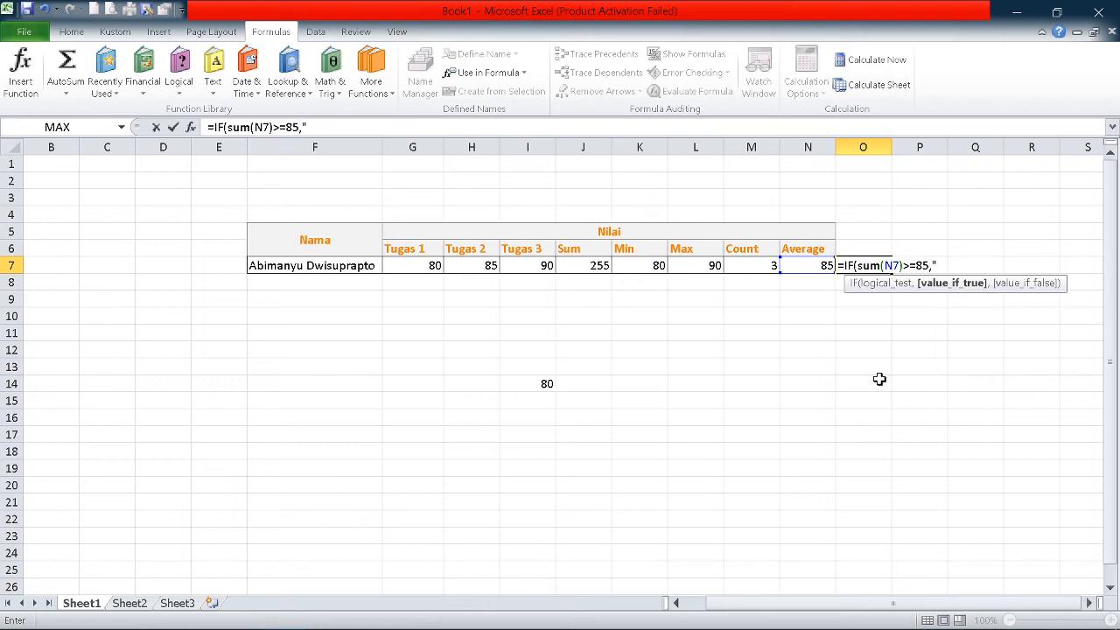
{"action": "type", "text": "Lulus\",\"ga"}
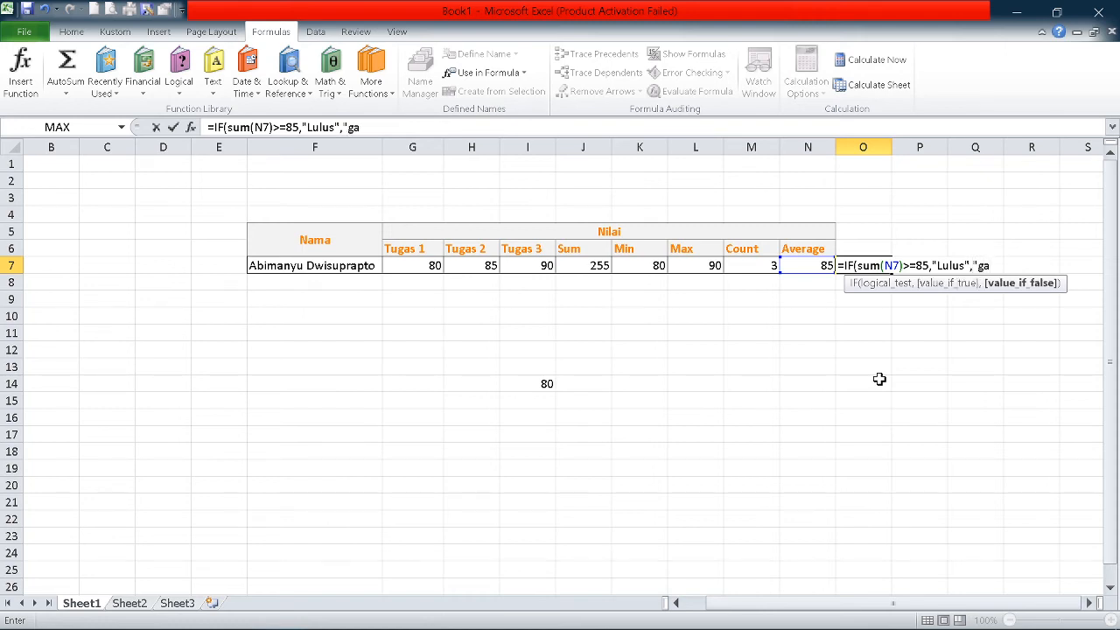
{"action": "key", "text": "BackSpace"}
{"action": "key", "text": "BackSpace"}
{"action": "type", "text": "Gagal\")"}
{"action": "key", "text": "Return"}
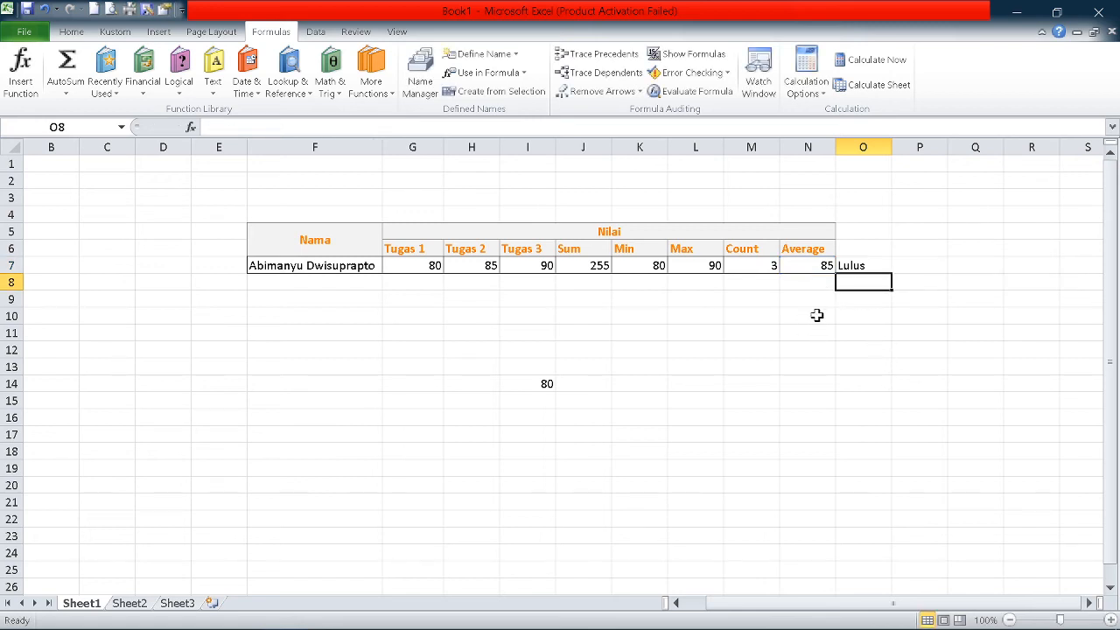
Review the IF formula in cell O7: its reference to the average, the threshold and the two result texts.
{"action": "left_click", "coordinate": [814, 265]}
{"action": "left_click", "coordinate": [856, 264]}
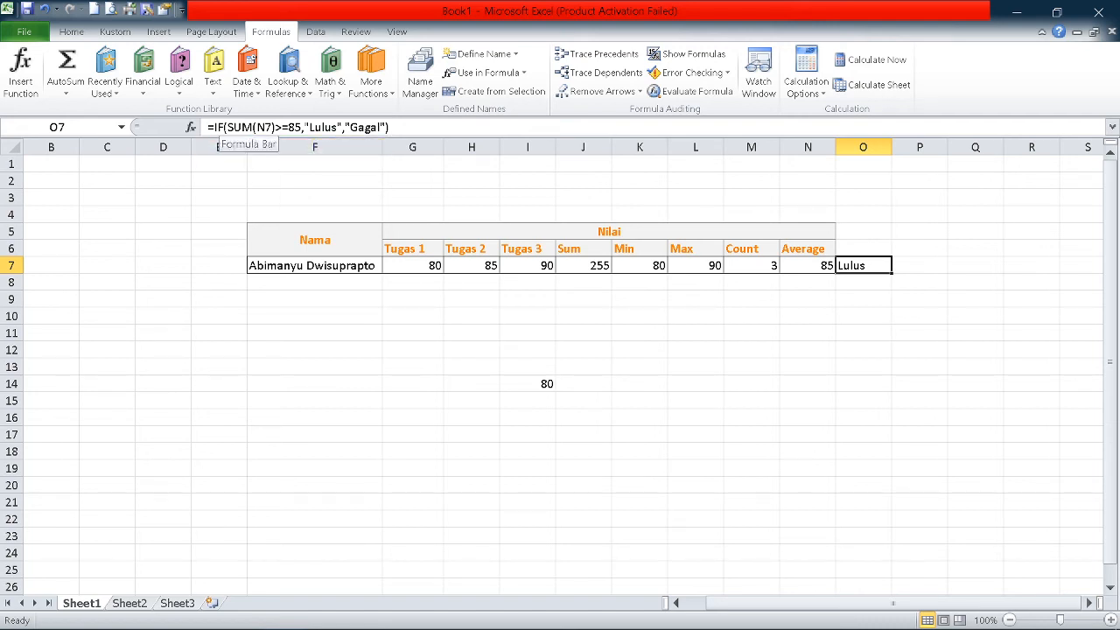
{"action": "left_click_drag", "start_coordinate": [258, 128], "coordinate": [265, 127]}
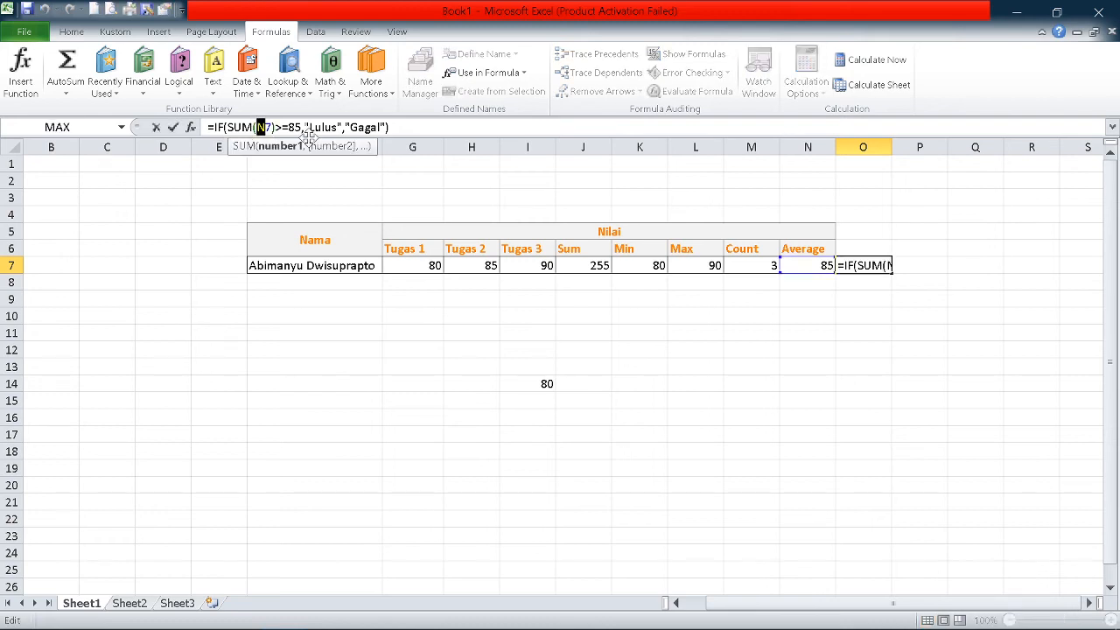
{"action": "left_click", "coordinate": [823, 265]}
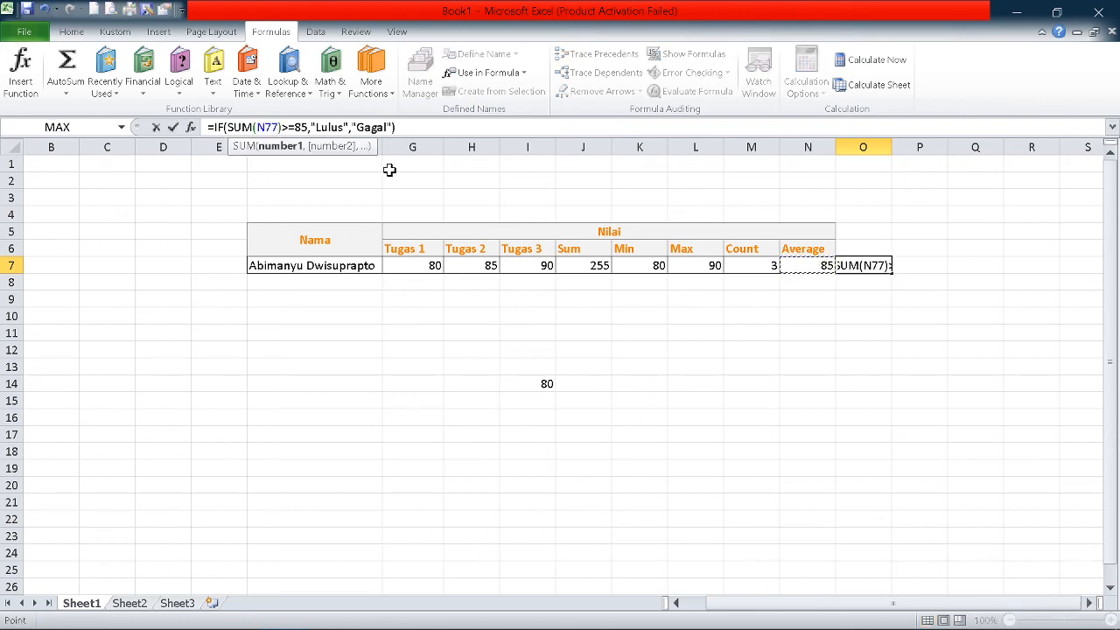
{"action": "key", "text": "ctrl+z"}
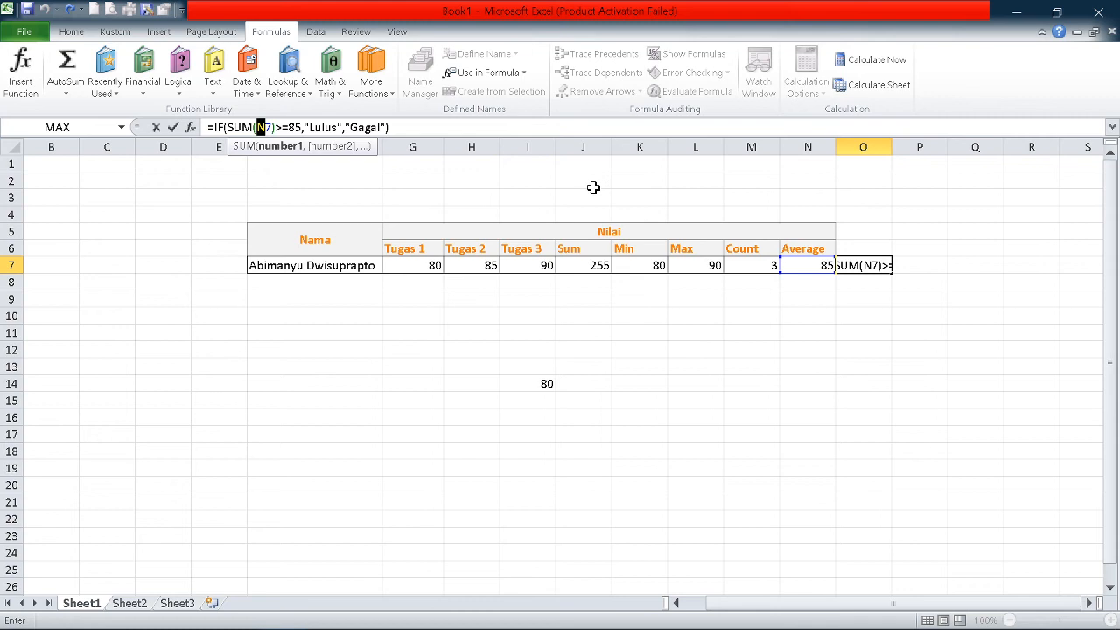
{"action": "left_click", "coordinate": [295, 128]}
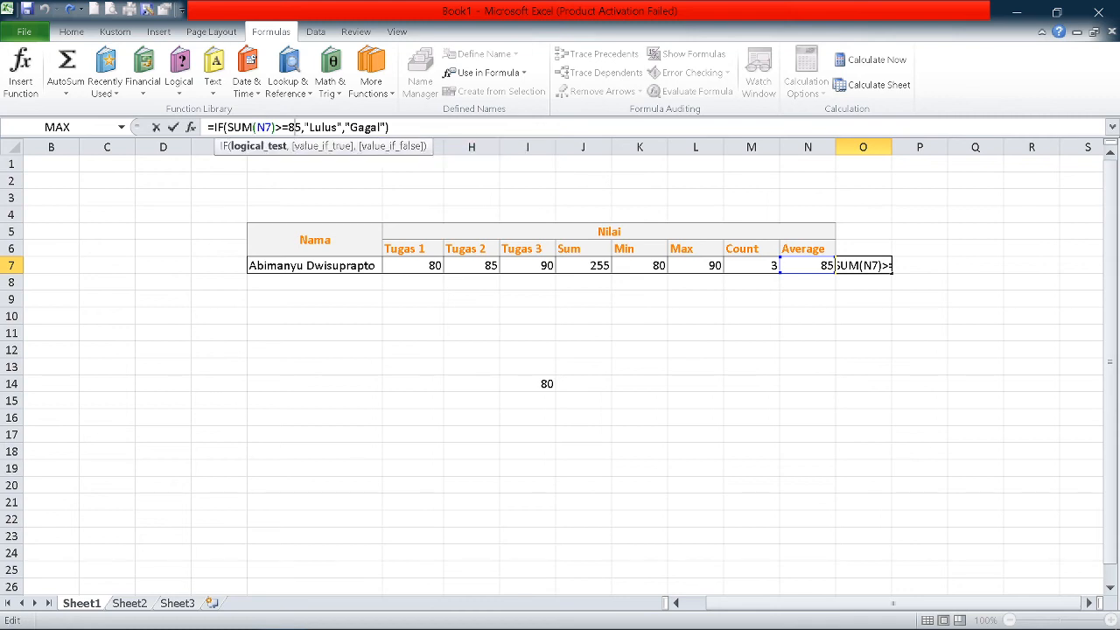
{"action": "left_click_drag", "start_coordinate": [303, 128], "coordinate": [385, 127]}
{"action": "left_click", "coordinate": [429, 128]}
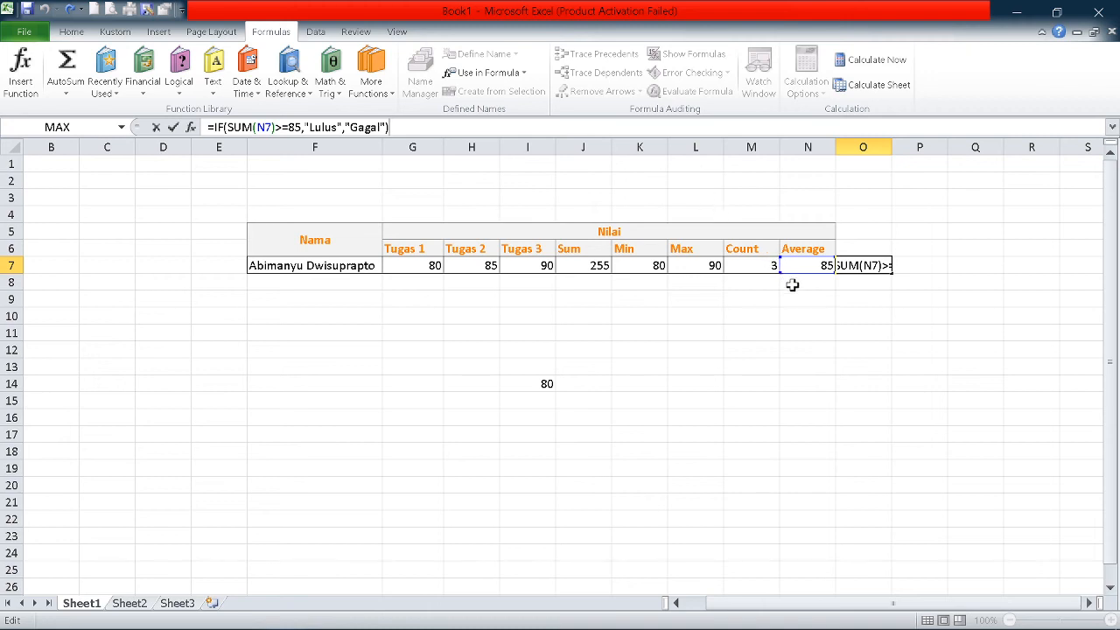
{"action": "left_click", "coordinate": [745, 266]}
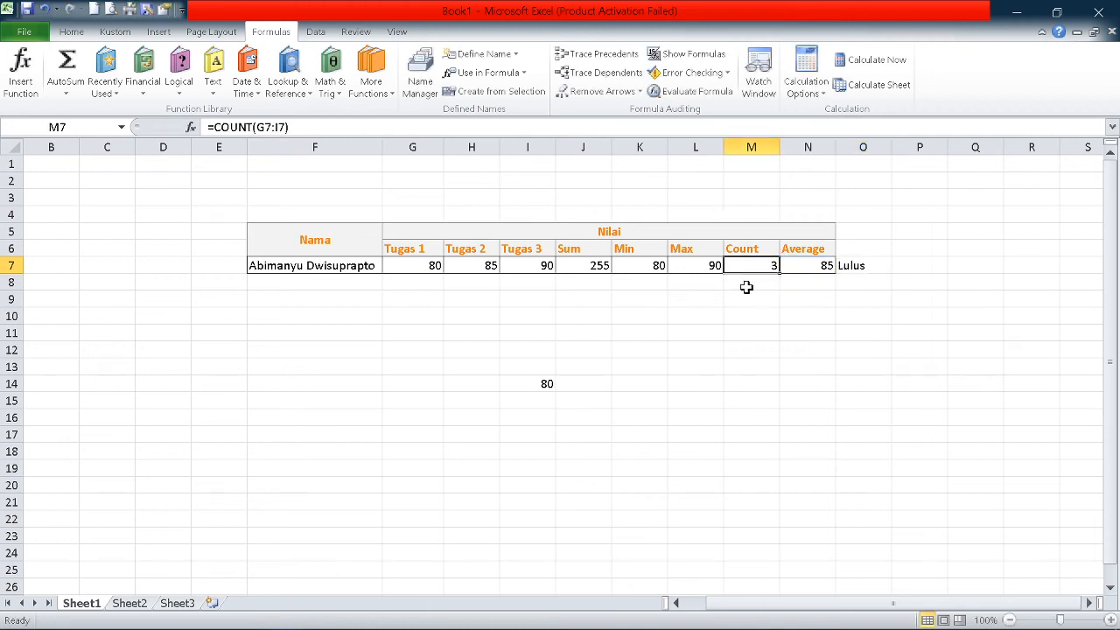
{"action": "left_click", "coordinate": [745, 284]}
{"action": "left_click", "coordinate": [707, 286]}
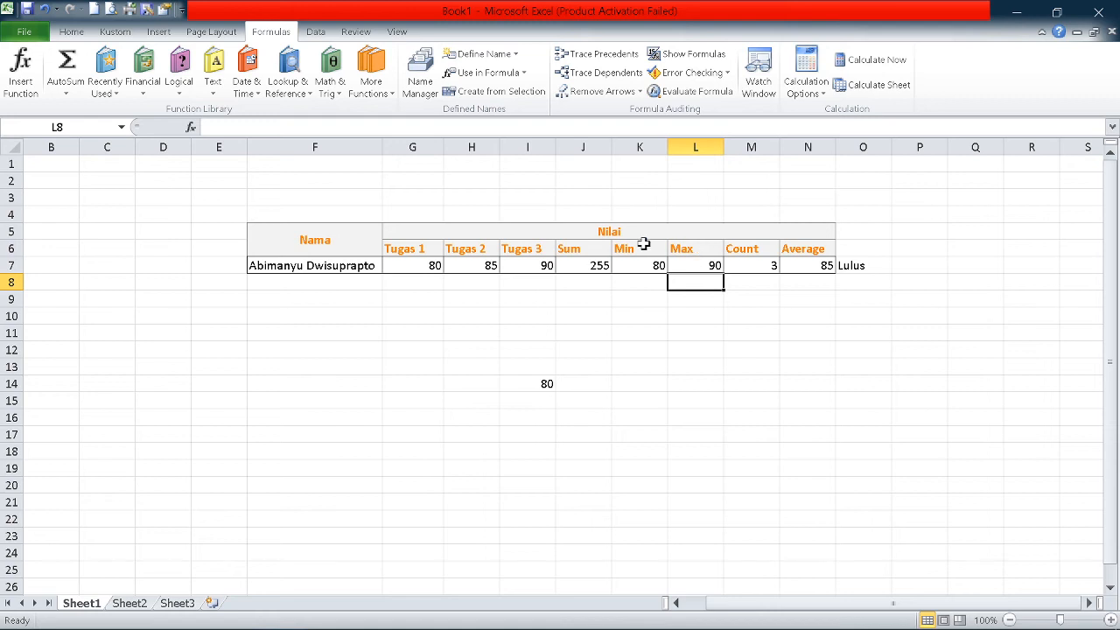
{"action": "left_click", "coordinate": [459, 249]}
{"action": "left_click", "coordinate": [526, 248]}
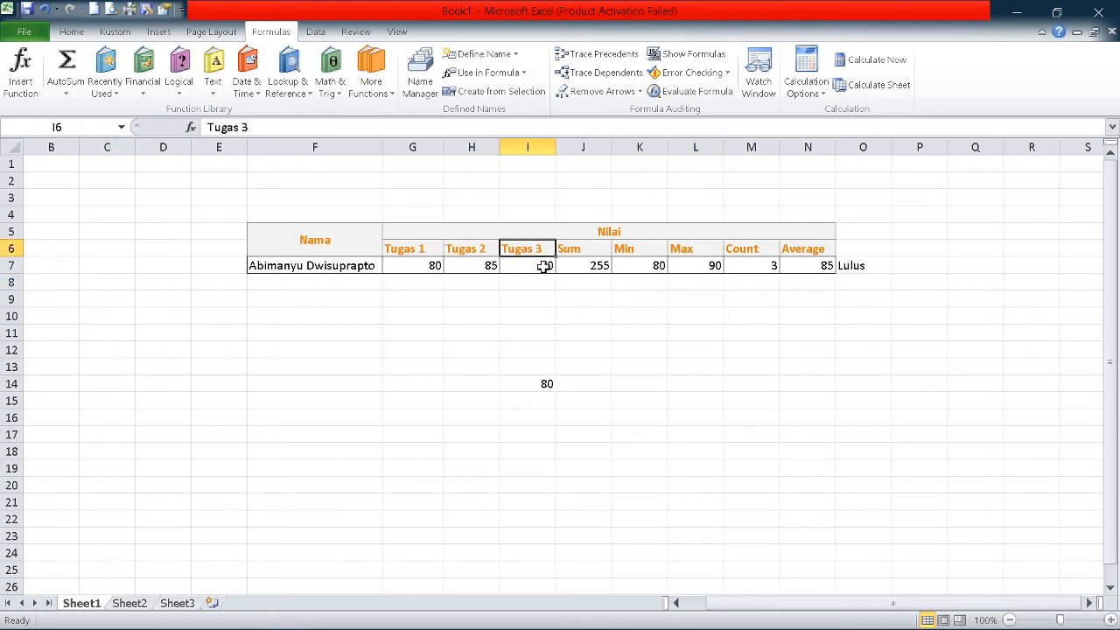
Define the name tgs with workbook scope for the Tugas 1 header cell G6.
{"action": "left_click", "coordinate": [410, 251]}
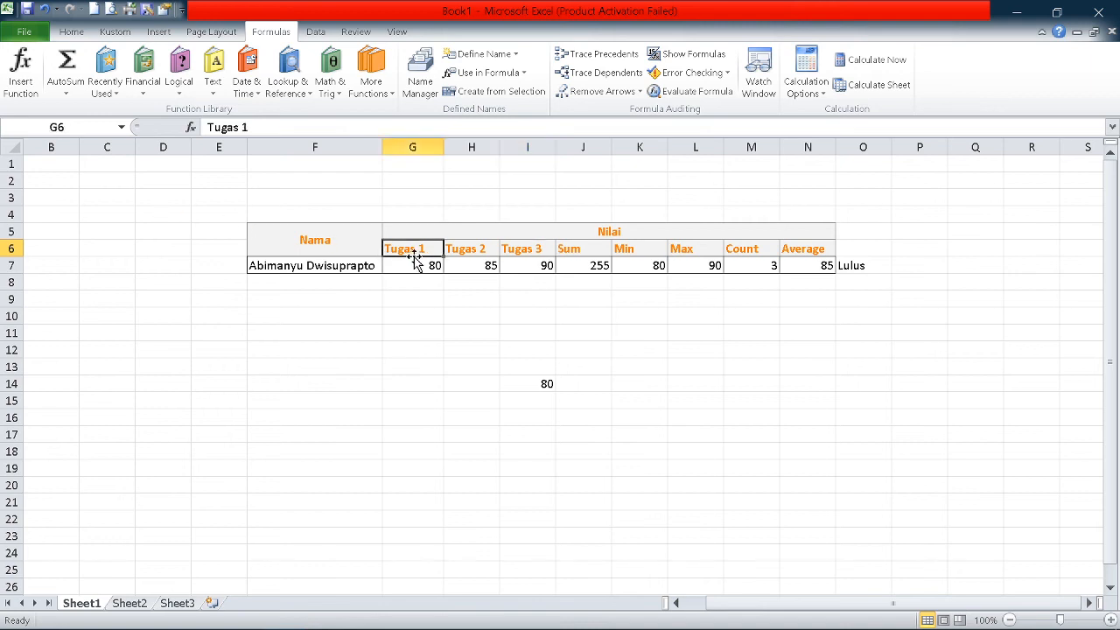
{"action": "right_click", "coordinate": [429, 255]}
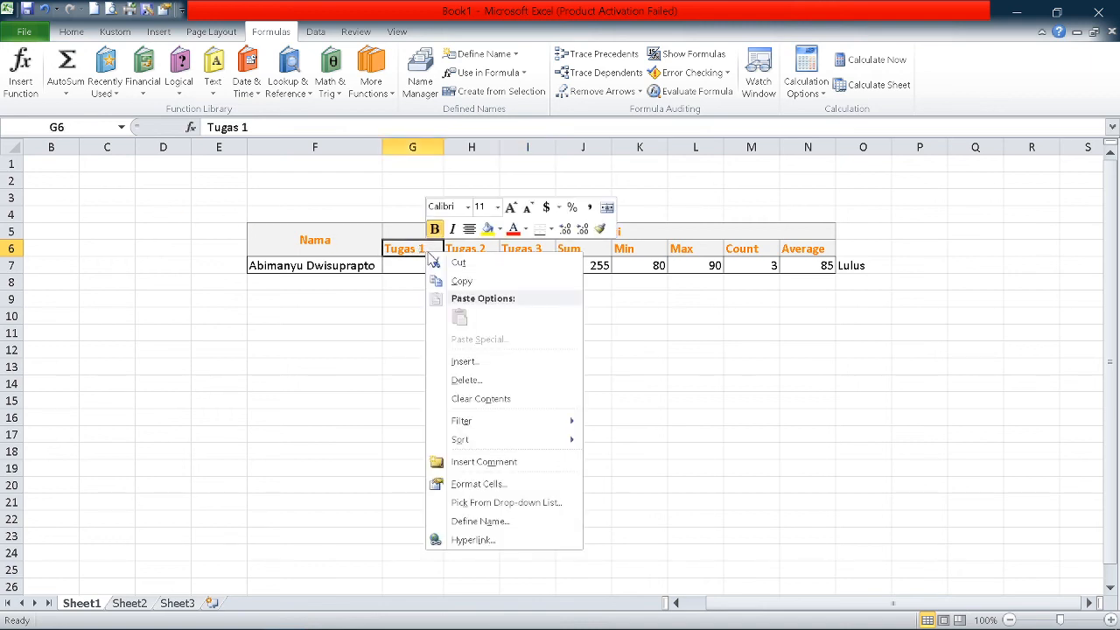
{"action": "left_click", "coordinate": [495, 521]}
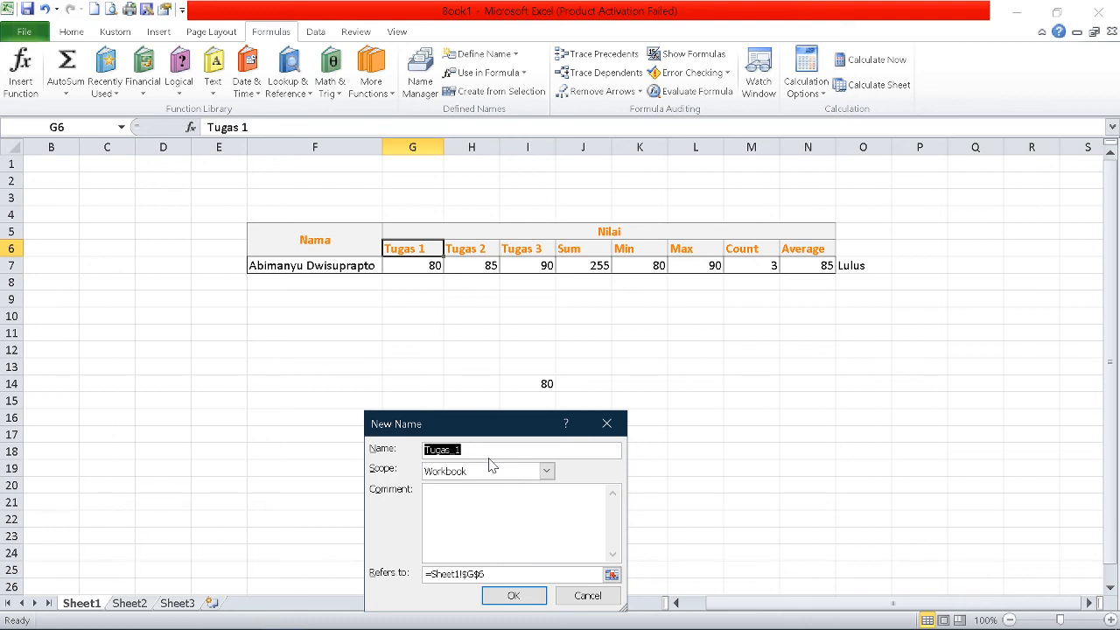
{"action": "type", "text": "tgs1"}
{"action": "key", "text": "Return"}
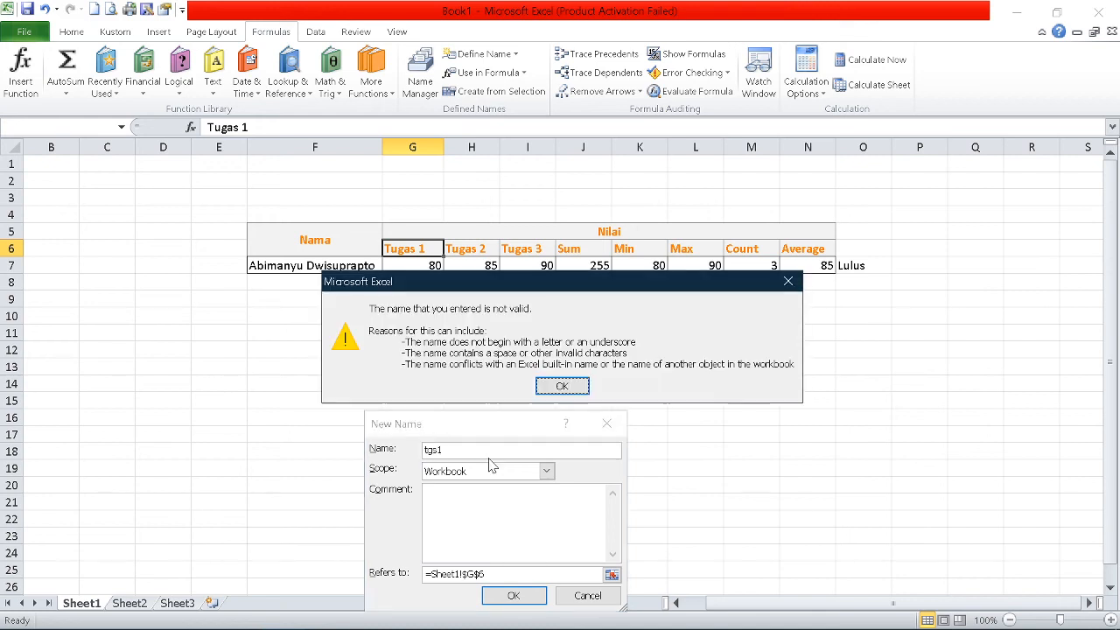
{"action": "left_click", "coordinate": [567, 389]}
{"action": "left_click", "coordinate": [461, 449]}
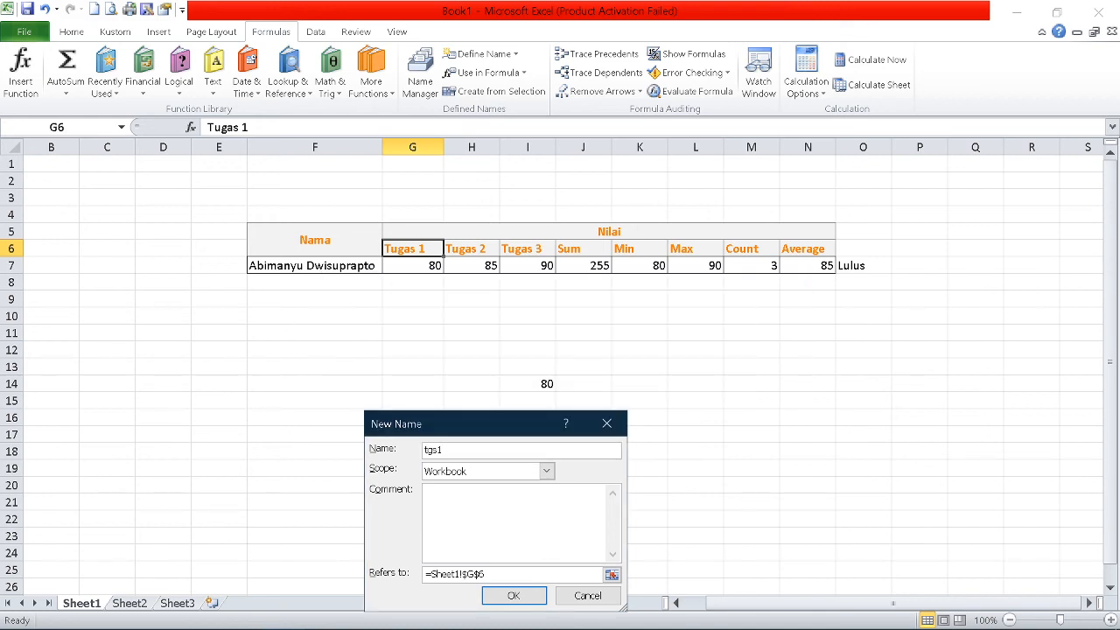
{"action": "key", "text": "BackSpace"}
{"action": "left_click", "coordinate": [514, 595]}
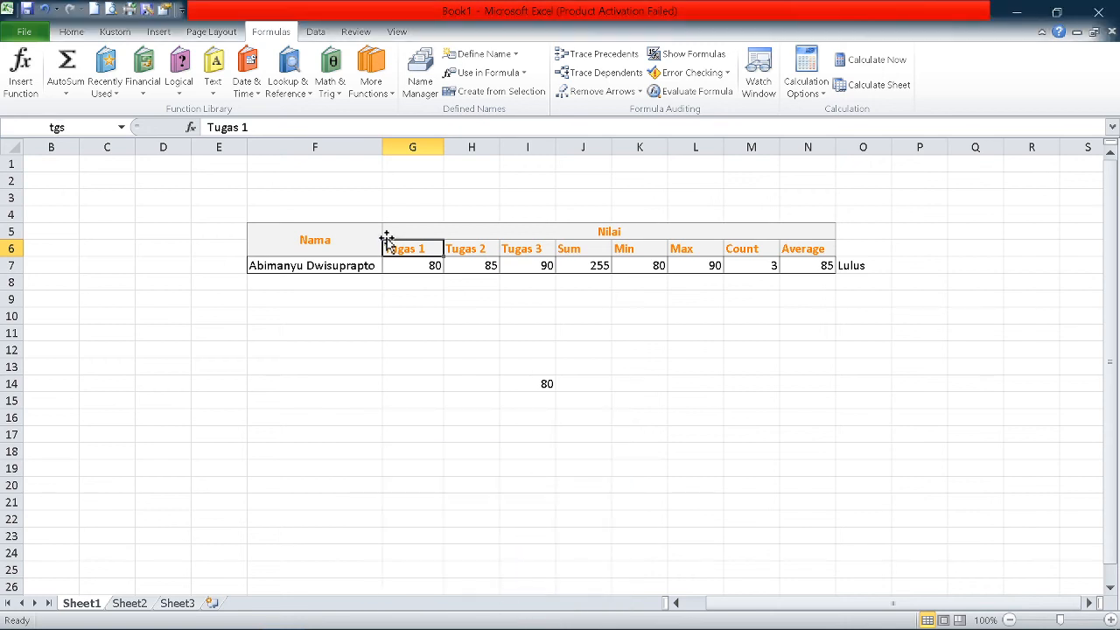
Check the defined name of header cell G6 against the references of the empty cells below it.
{"action": "left_click", "coordinate": [55, 128]}
{"action": "left_click", "coordinate": [413, 300]}
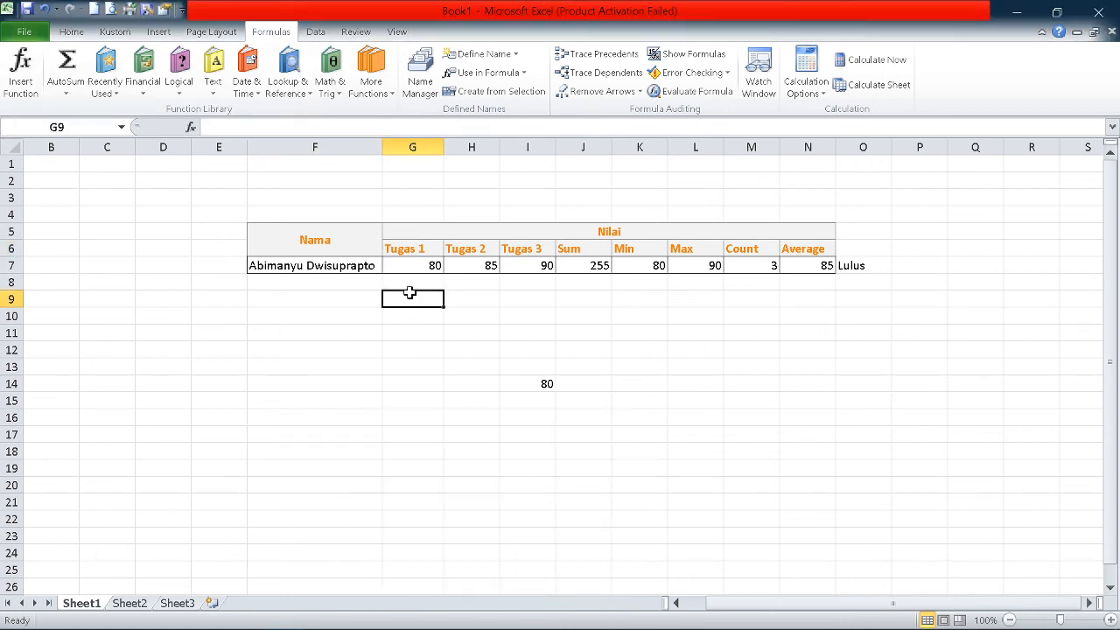
{"action": "left_click", "coordinate": [402, 252]}
{"action": "left_click", "coordinate": [427, 298]}
{"action": "left_click", "coordinate": [430, 283]}
{"action": "left_click", "coordinate": [429, 297]}
{"action": "left_click", "coordinate": [429, 286]}
{"action": "left_click", "coordinate": [417, 252]}
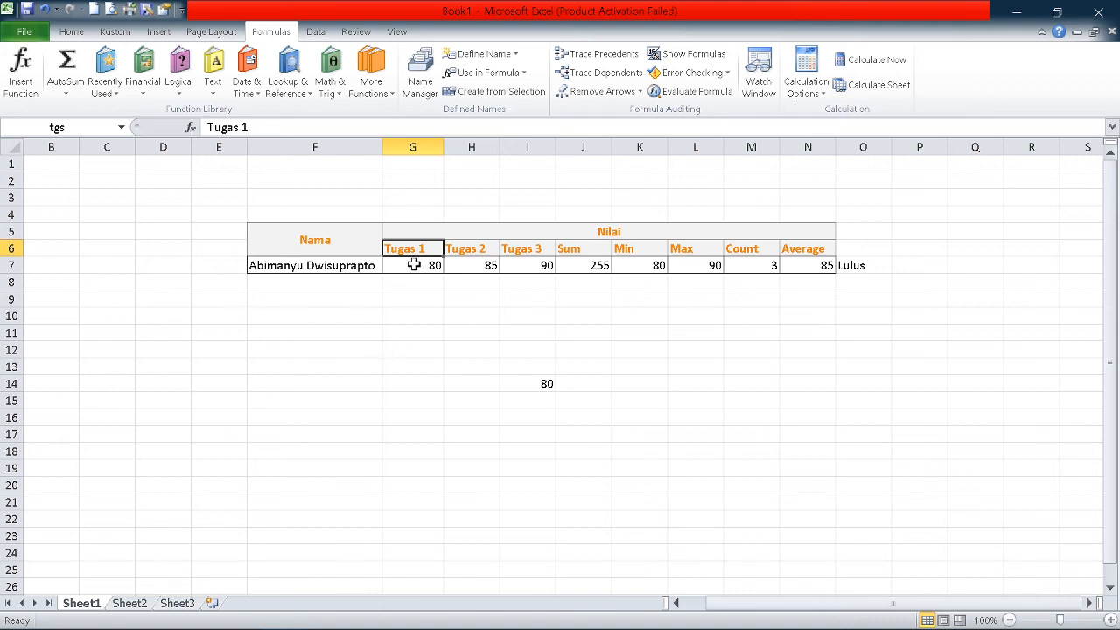
Review the score range G7:I7 and the Average and Count formulas that use it.
{"action": "left_click_drag", "start_coordinate": [415, 263], "coordinate": [529, 264]}
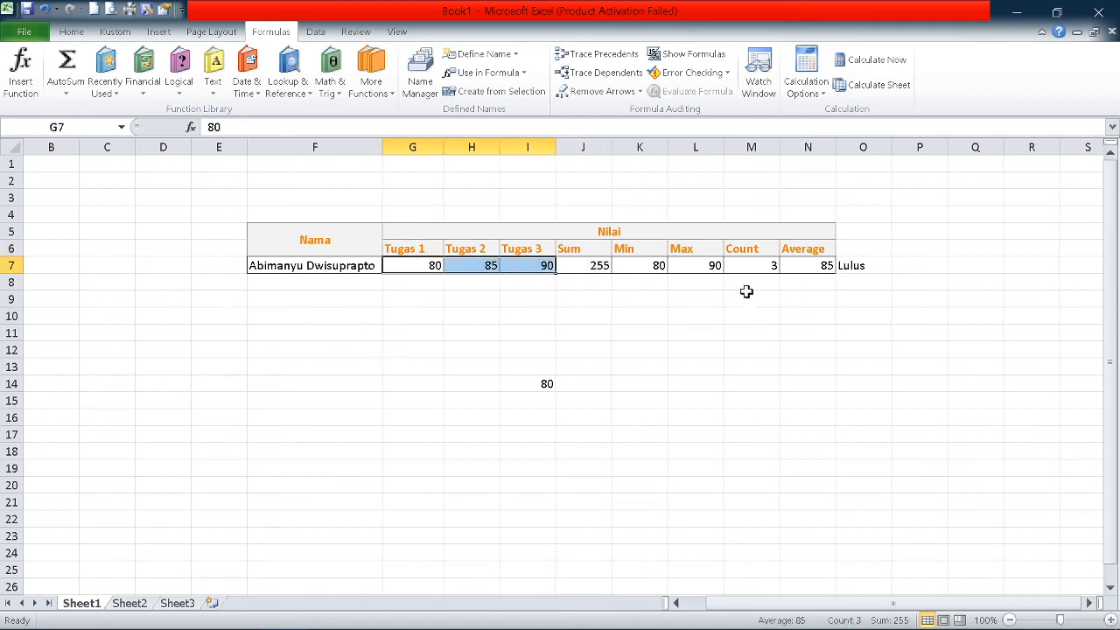
{"action": "left_click", "coordinate": [819, 265]}
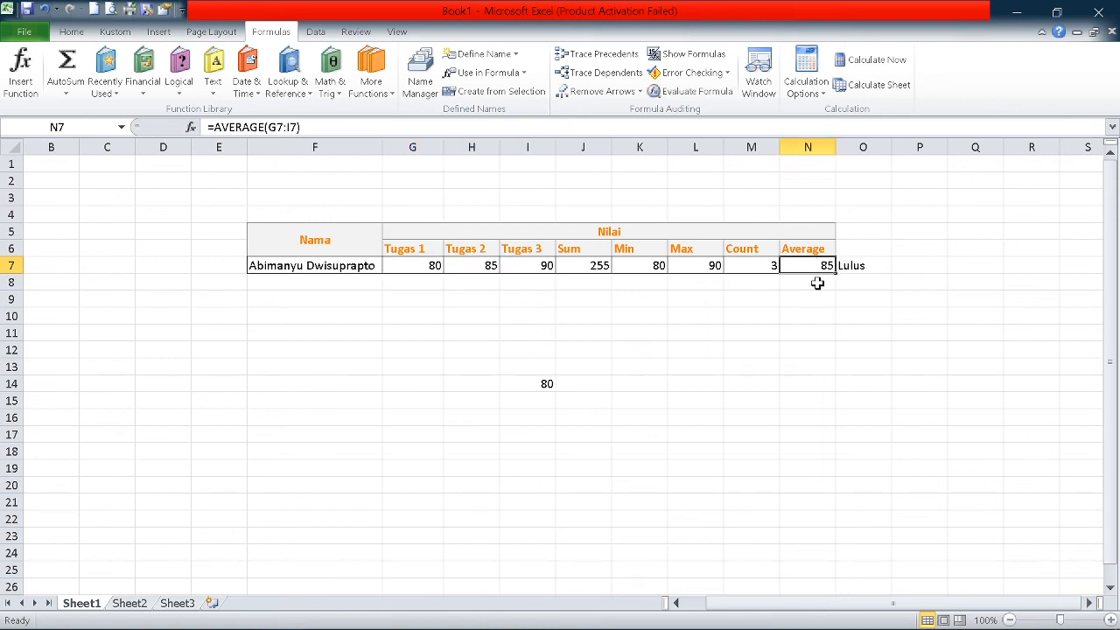
{"action": "left_click", "coordinate": [757, 266]}
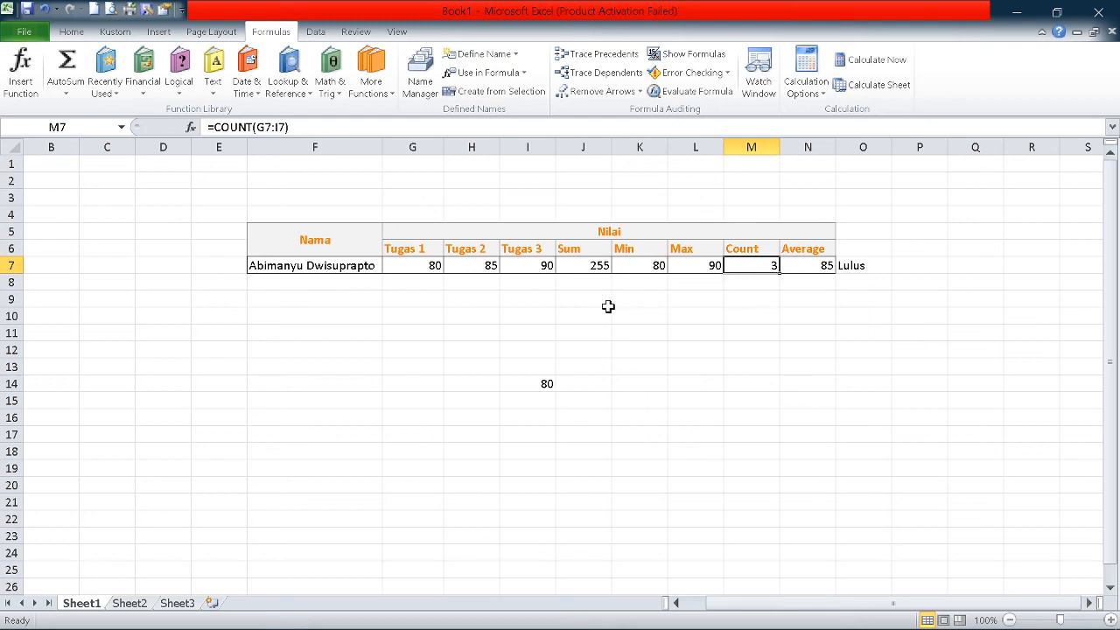
Enter a SUM formula in cell K9 that adds the three Tugas scores in the range G7:I7.
{"action": "double_click", "coordinate": [639, 297]}
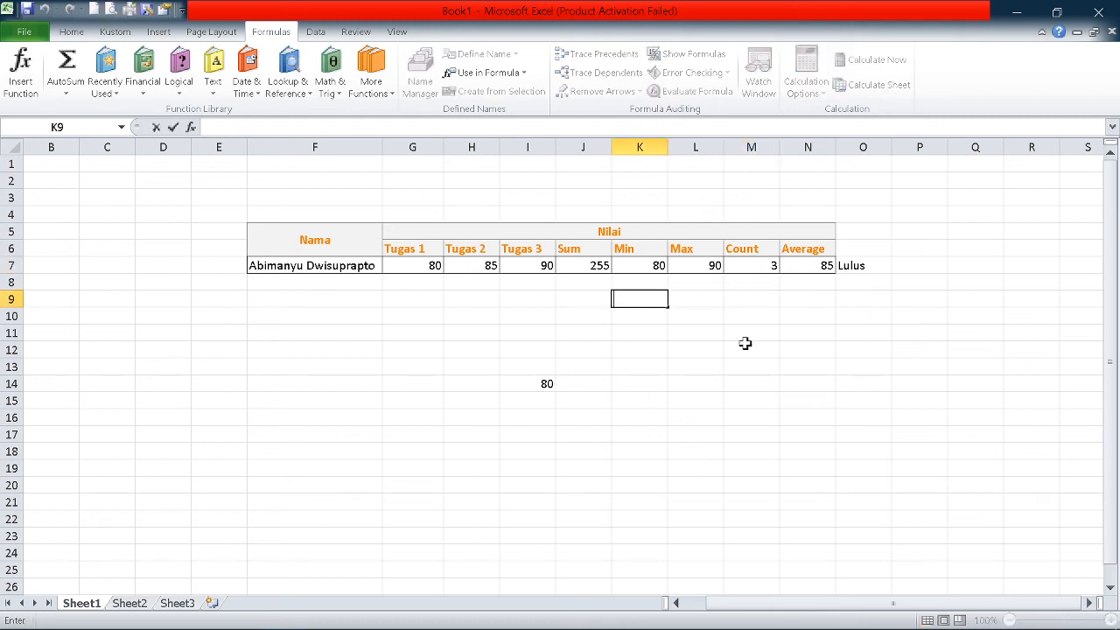
{"action": "type", "text": "="}
{"action": "left_click", "coordinate": [433, 267]}
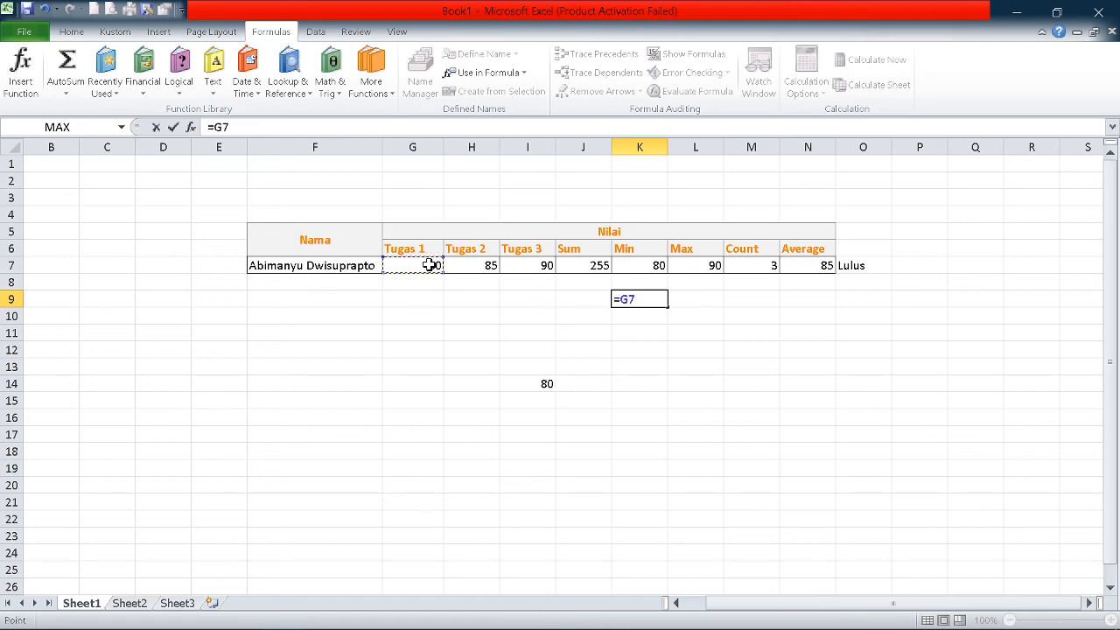
{"action": "mouse_move", "coordinate": [435, 265]}
{"action": "left_mouse_down"}
{"action": "mouse_move", "coordinate": [462, 266]}
{"action": "mouse_move", "coordinate": [431, 264]}
{"action": "left_mouse_up"}
{"action": "left_click_drag", "start_coordinate": [437, 265], "coordinate": [519, 263]}
{"action": "left_click", "coordinate": [543, 302]}
{"action": "double_click", "coordinate": [624, 299]}
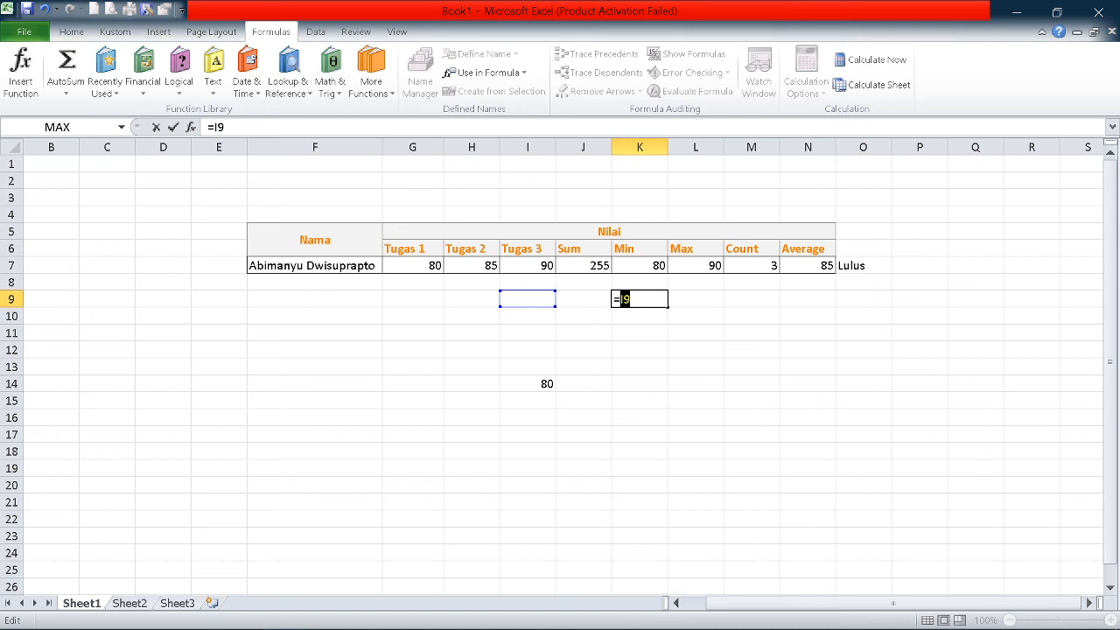
{"action": "type", "text": "sum"}
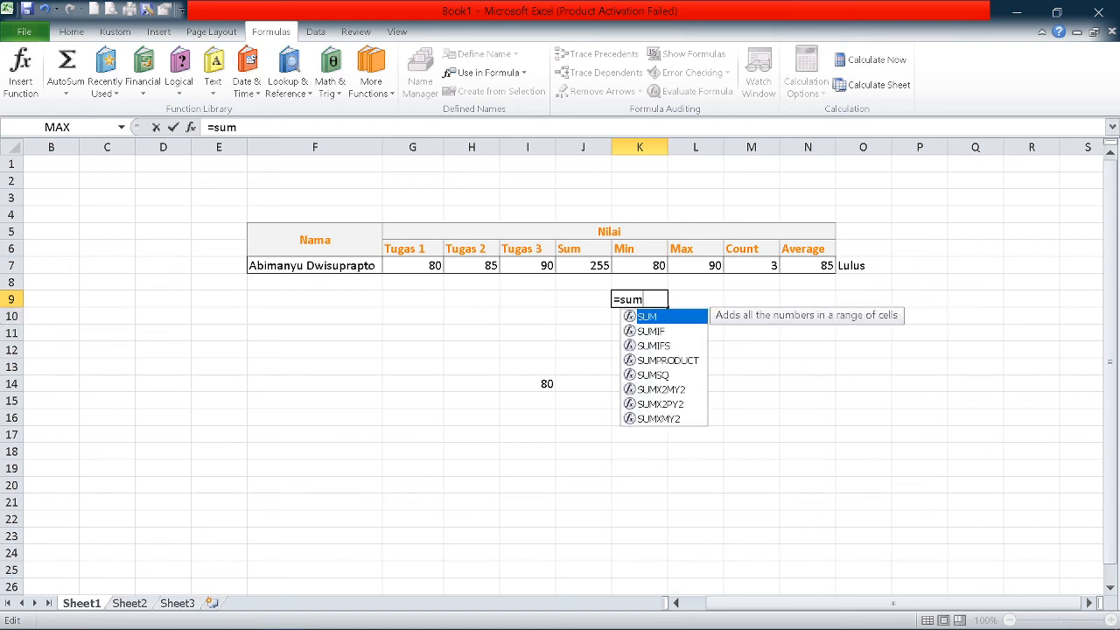
{"action": "type", "text": "("}
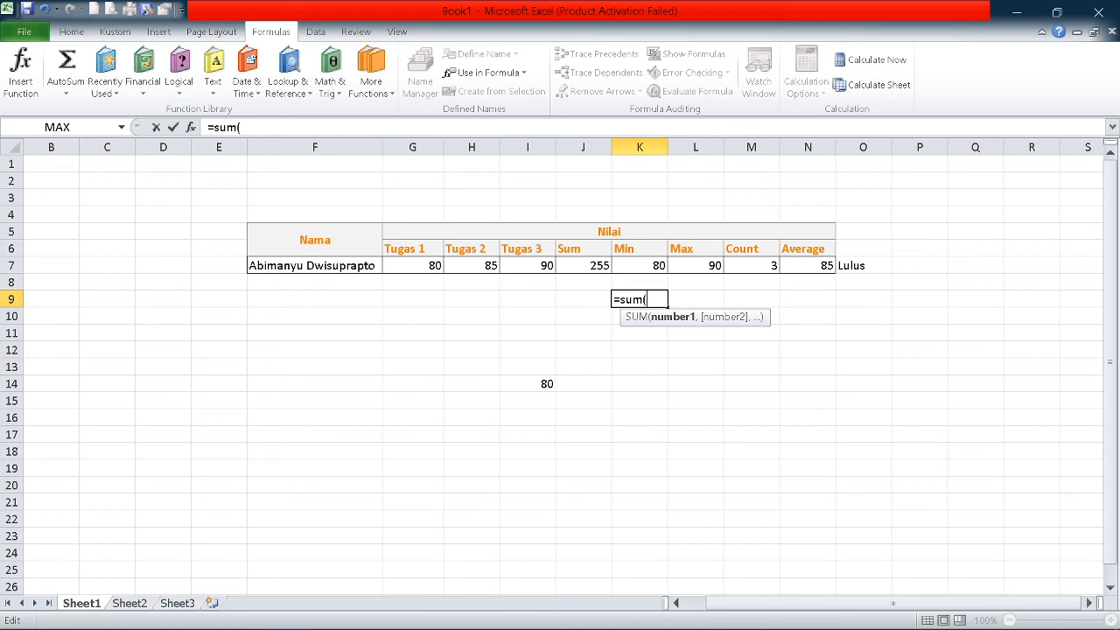
{"action": "left_click_drag", "start_coordinate": [427, 266], "coordinate": [518, 265]}
{"action": "type", "text": ")"}
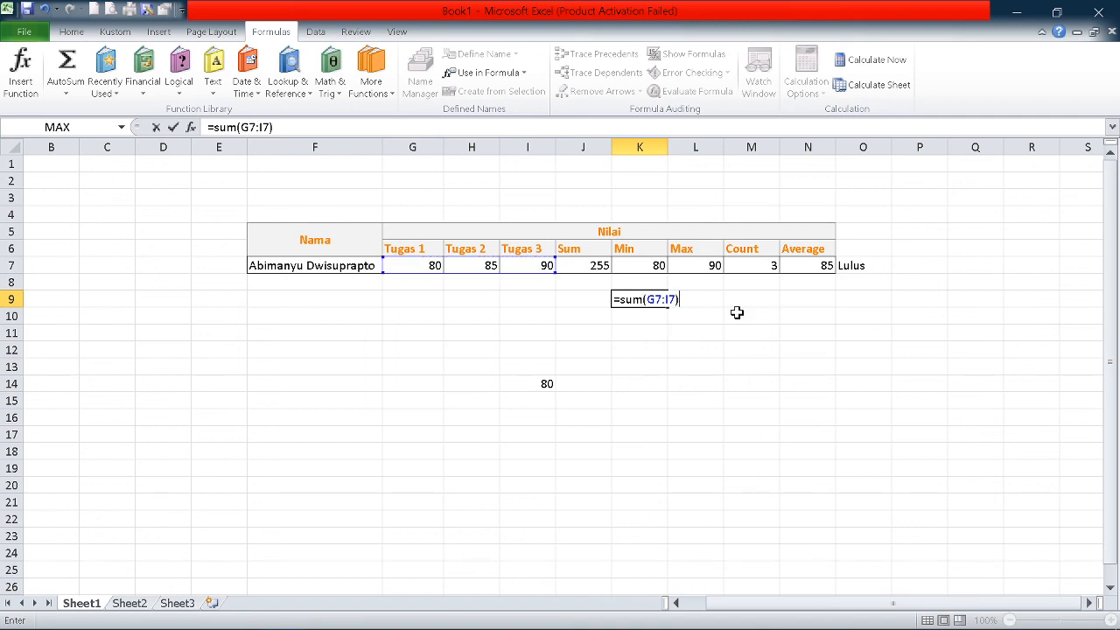
{"action": "key", "text": "Return"}
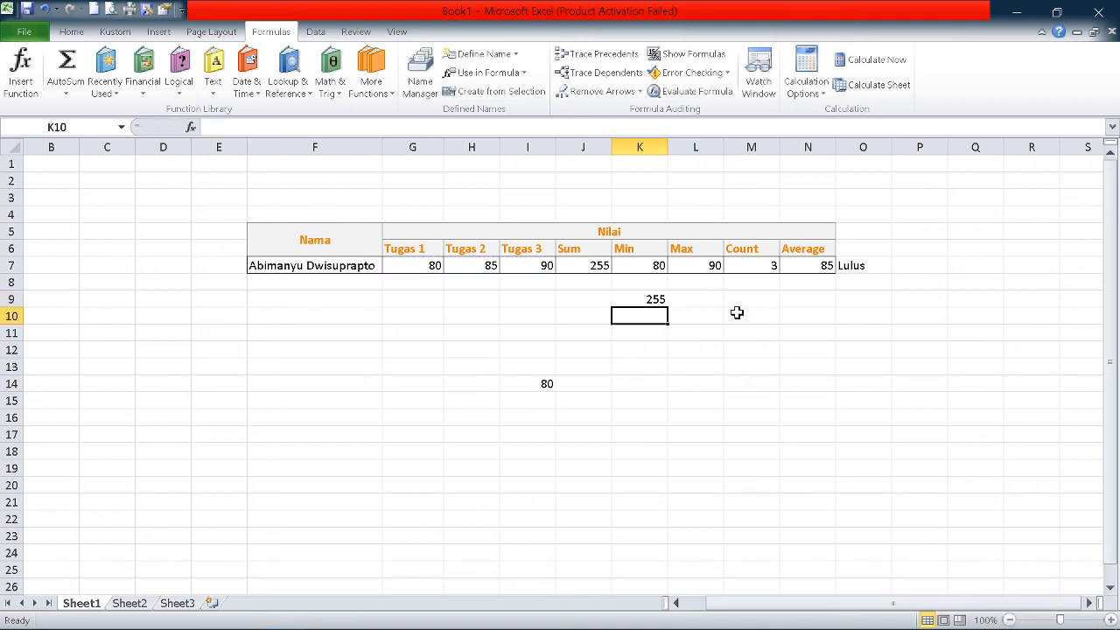
{"action": "left_click", "coordinate": [641, 299]}
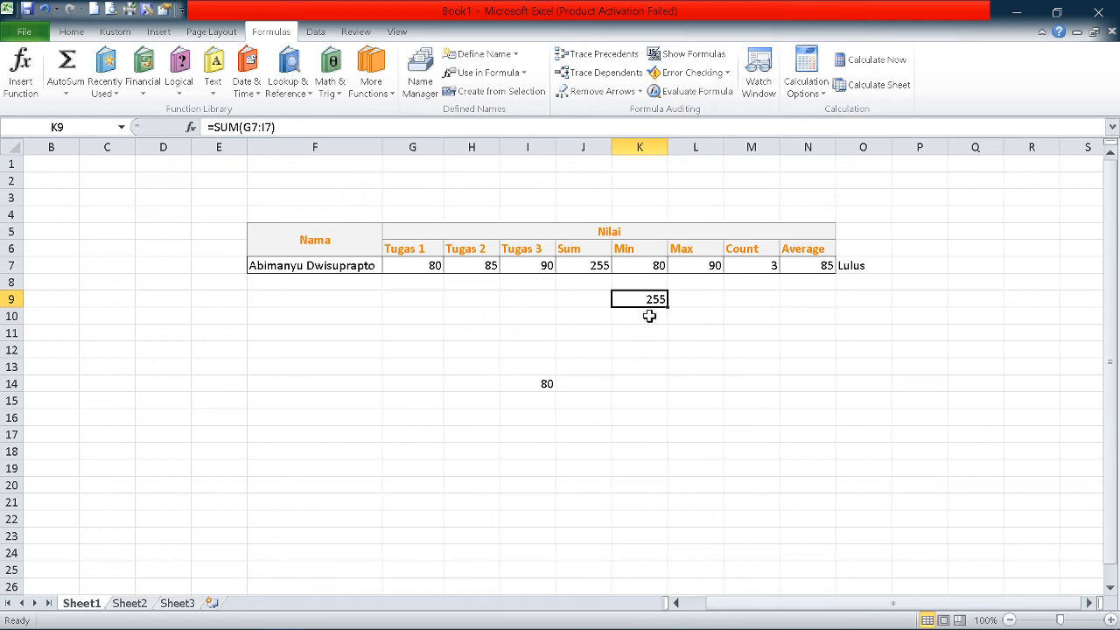
Enter the formula =SUM(G7:H7) in cell K10 and check it against the Tugas 1 and Tugas 2 scores it references.
{"action": "left_click", "coordinate": [654, 317]}
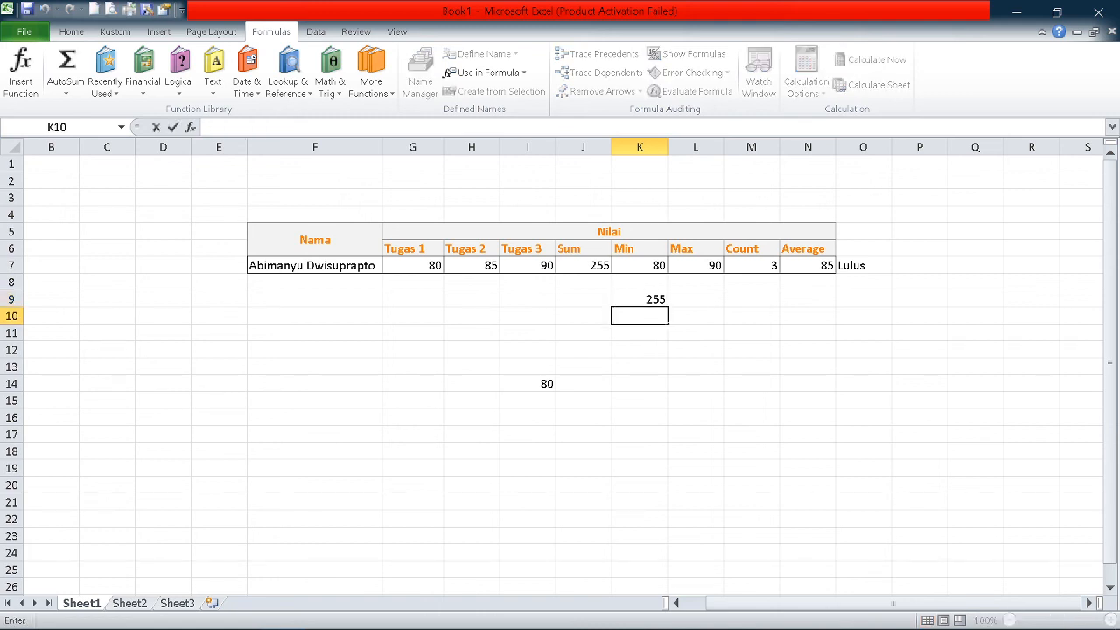
{"action": "type", "text": "=sum("}
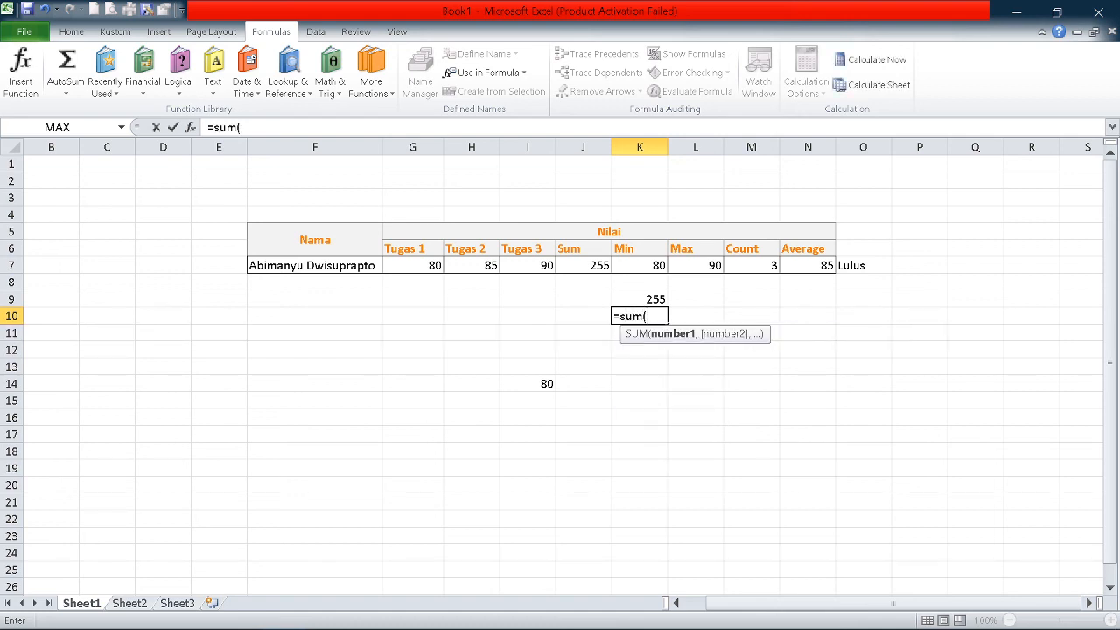
{"action": "type", "text": "G7"}
{"action": "type", "text": ":G"}
{"action": "key", "text": "BackSpace"}
{"action": "type", "text": "H"}
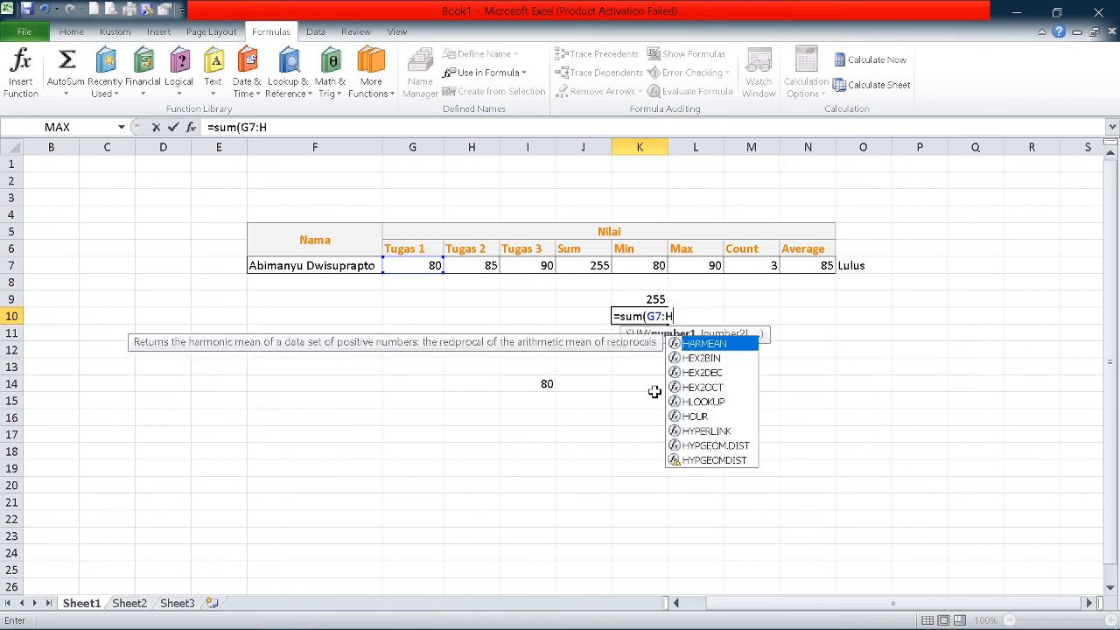
{"action": "type", "text": "7"}
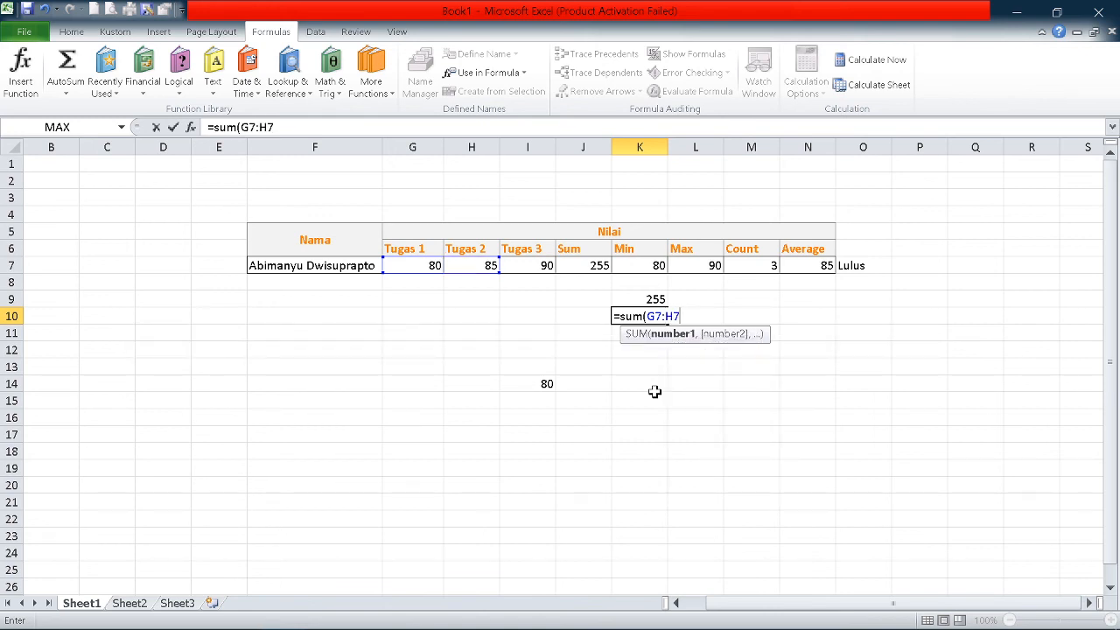
{"action": "type", "text": ")"}
{"action": "key", "text": "Return"}
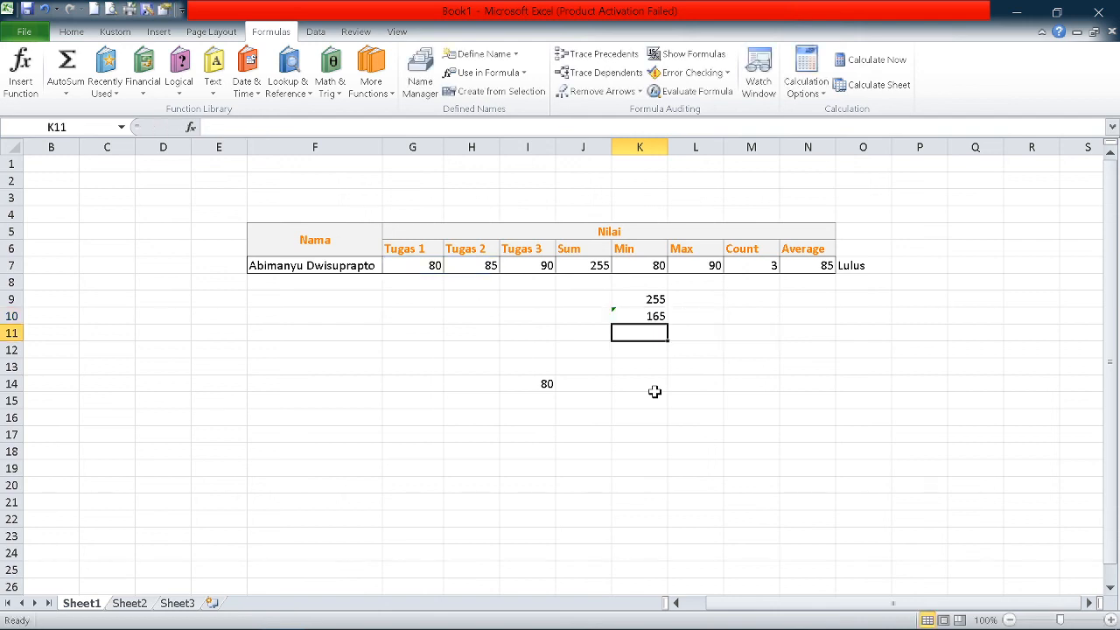
{"action": "left_click", "coordinate": [630, 319]}
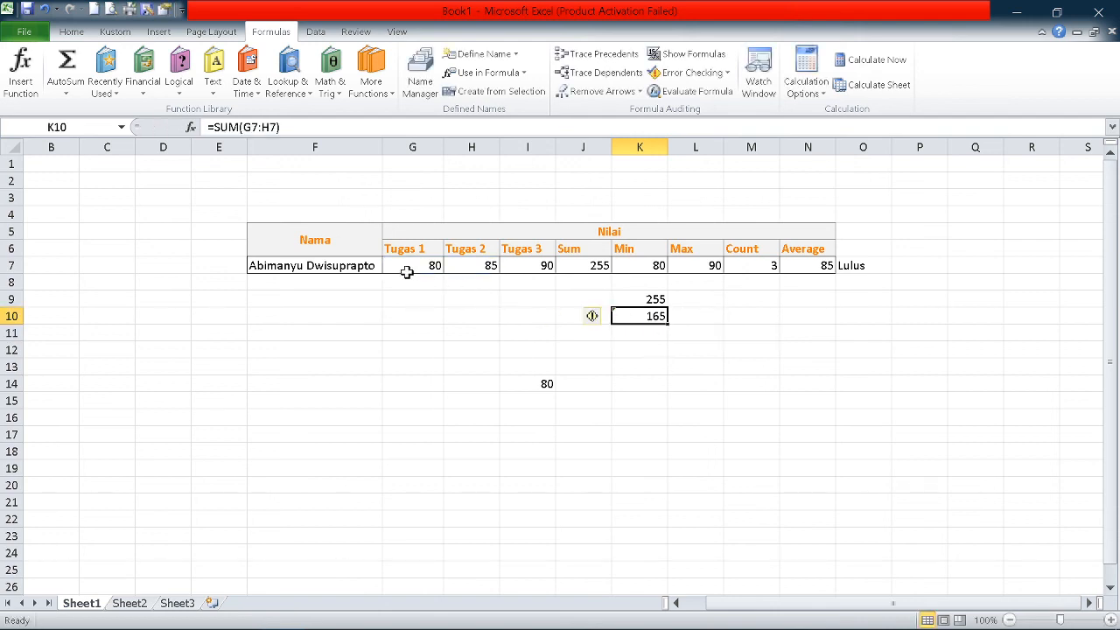
{"action": "left_click", "coordinate": [418, 268]}
{"action": "left_click", "coordinate": [455, 270]}
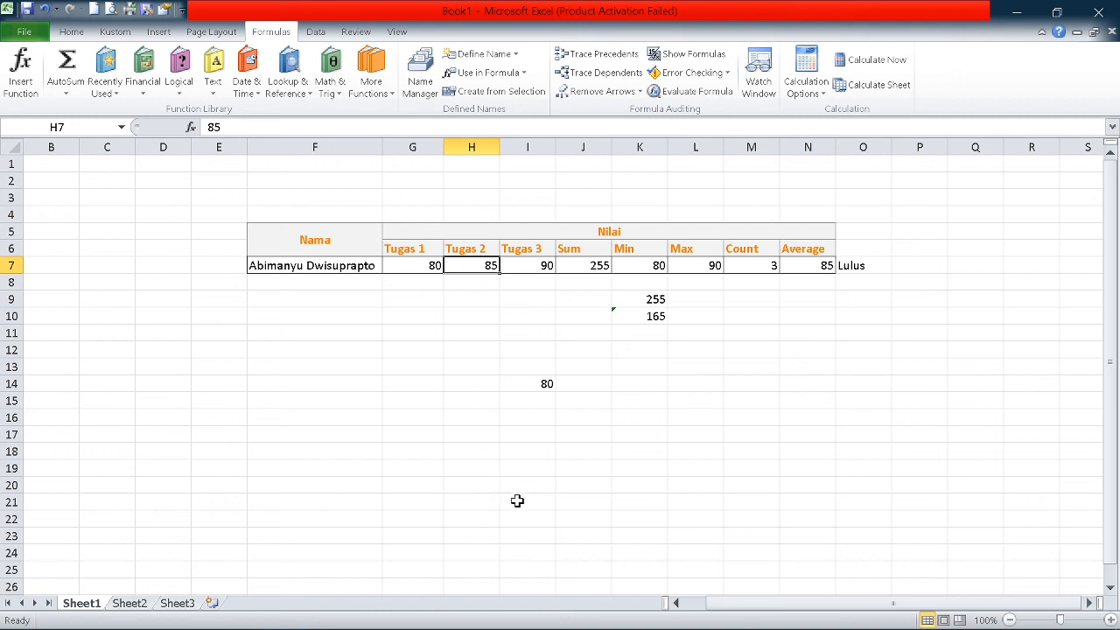